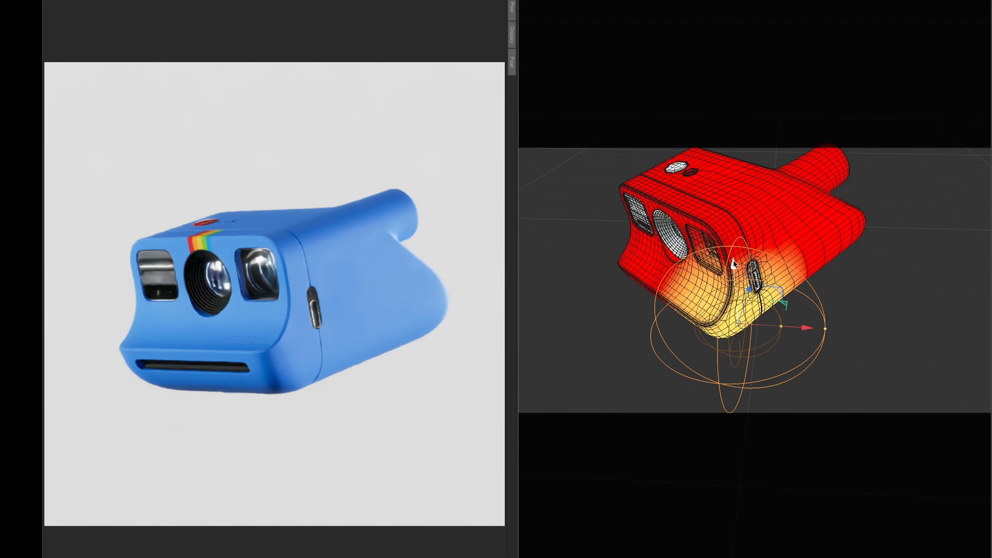
# Move the spherical field upward from the front lower corner of the camera model.
pyautogui.moveTo(735, 265); pyautogui.dragTo(718, 198)
pyautogui.moveTo(781, 237)
pyautogui.mouseDown()
pyautogui.moveTo(779, 222)
pyautogui.moveTo(774, 234)
pyautogui.mouseUp()
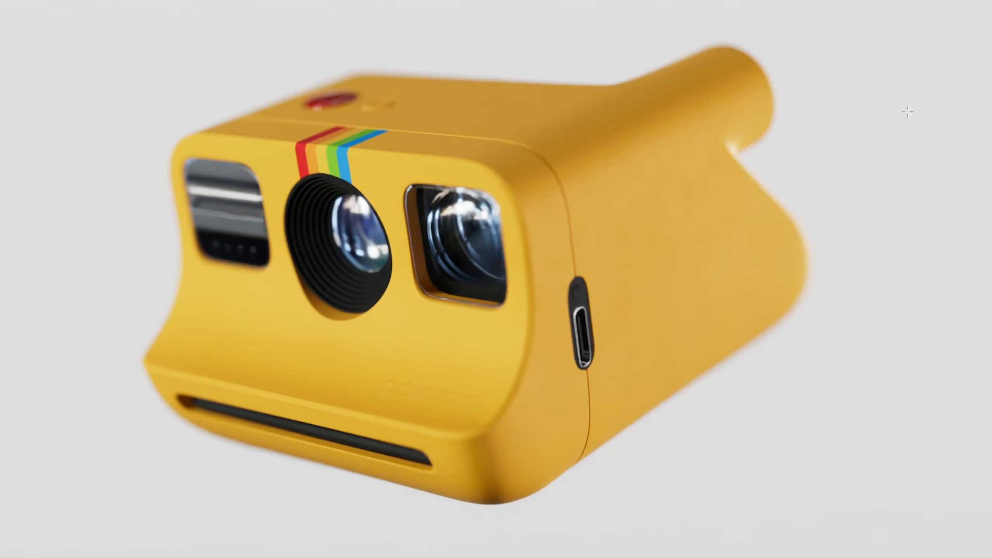
# Slide the layer mask's dividing edge across the blue and yellow camera renders to compare them.
pyautogui.moveTo(838, 219); pyautogui.dragTo(410, 557)
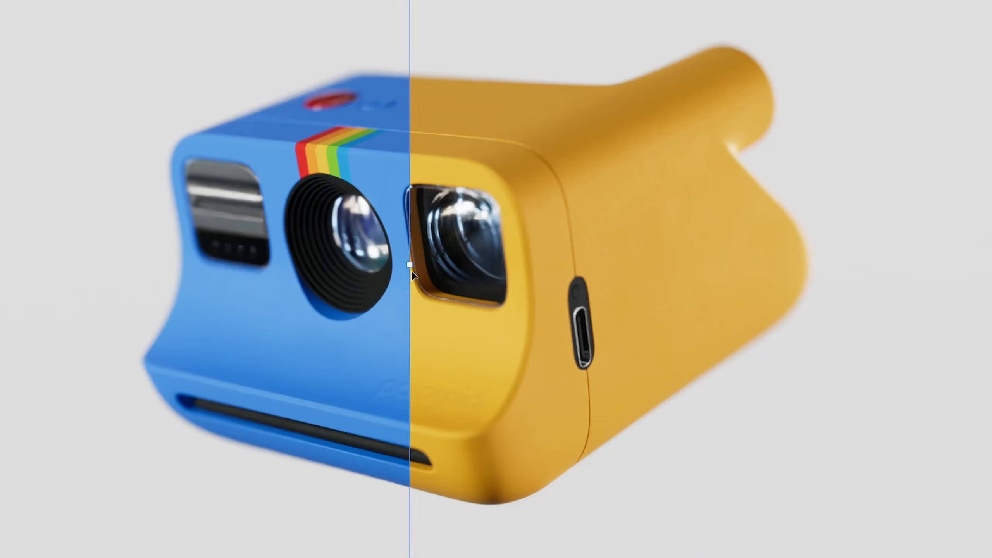
pyautogui.moveTo(412, 272); pyautogui.dragTo(436, 291)
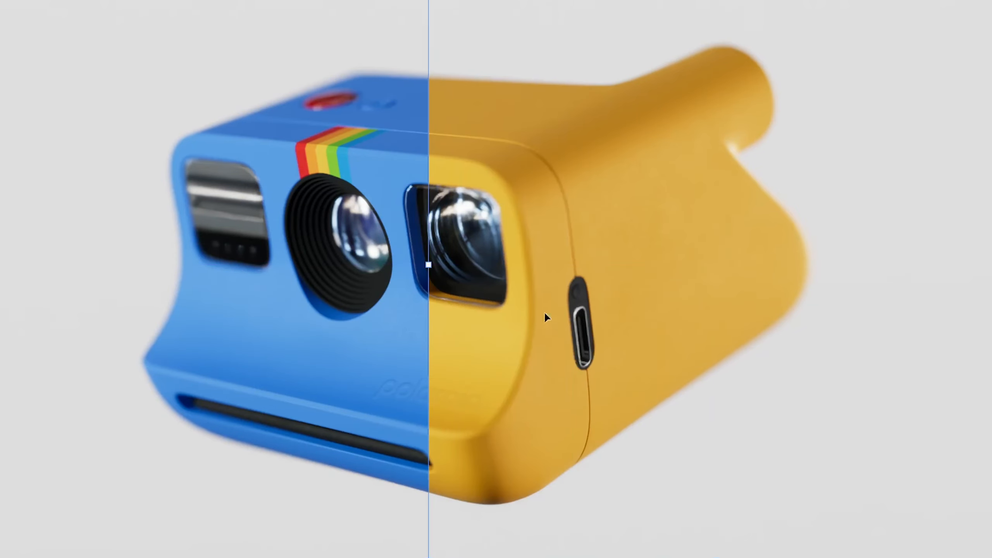
pyautogui.click(604, 292)
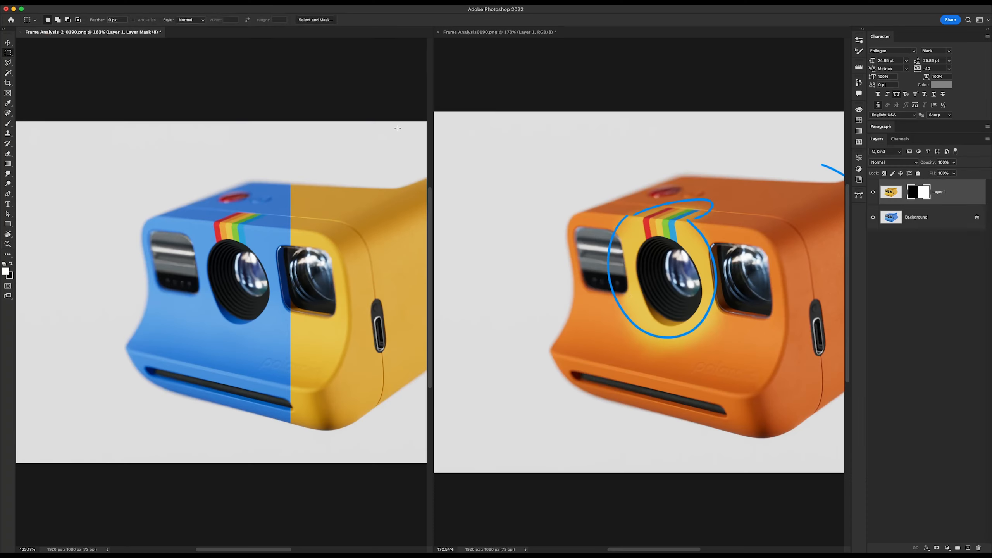
# Zoom out on both Photoshop documents to examine the whole camera renders side by side.
pyautogui.press('z')
pyautogui.click(610, 300)
pyautogui.moveTo(610, 300); pyautogui.dragTo(559, 303)
pyautogui.click(358, 319)
pyautogui.moveTo(358, 320); pyautogui.dragTo(303, 320)
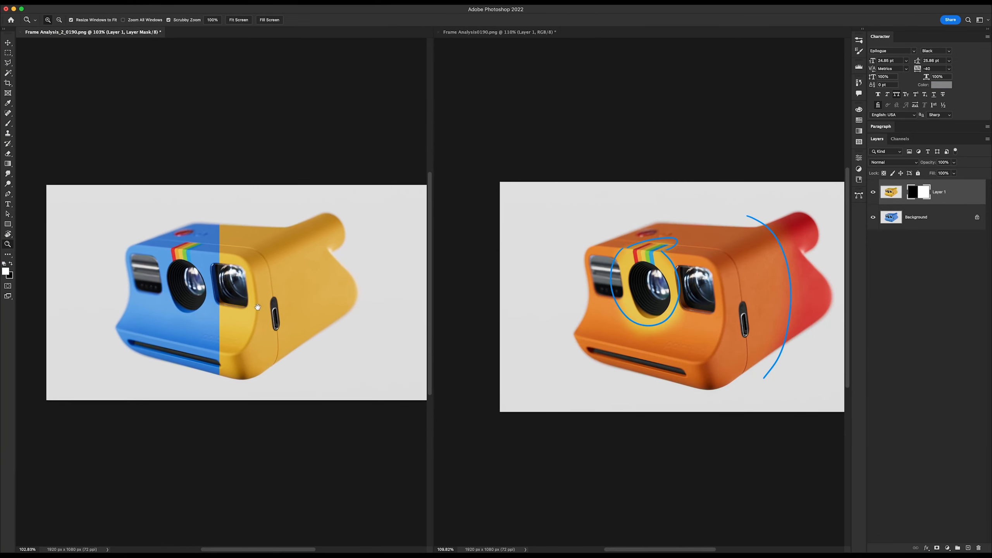
pyautogui.click(646, 300)
pyautogui.moveTo(646, 300); pyautogui.dragTo(597, 300)
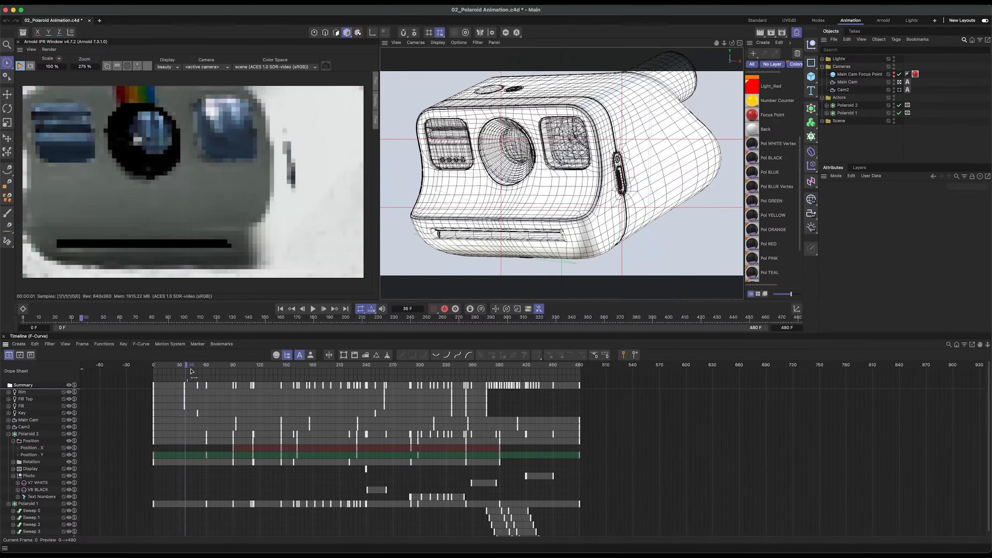
# In Cinema 4D, scrub the Polaroid animation to frame 207 and reveal the objects inside Polaroid 1.
pyautogui.moveTo(204, 374); pyautogui.dragTo(338, 367)
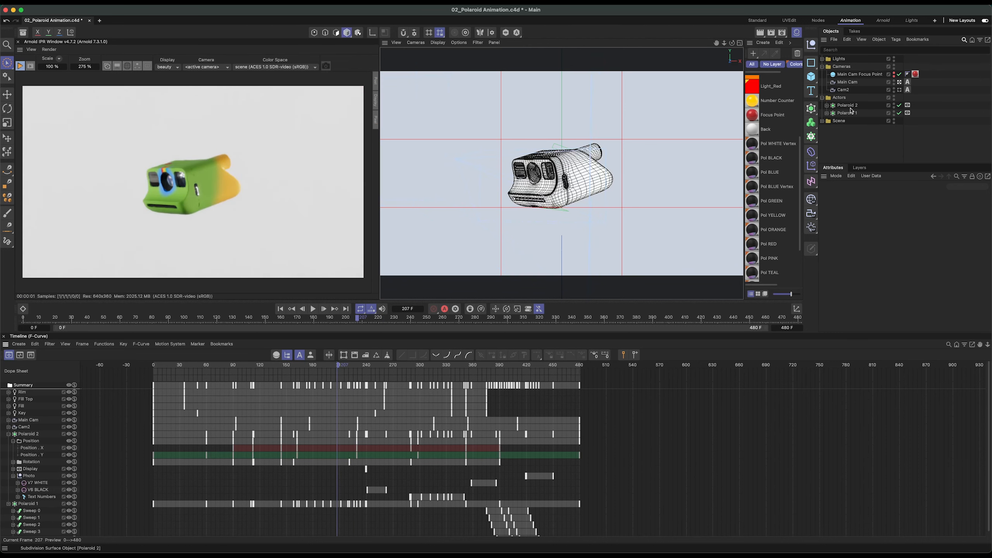
pyautogui.click(828, 114)
pyautogui.click(797, 33)
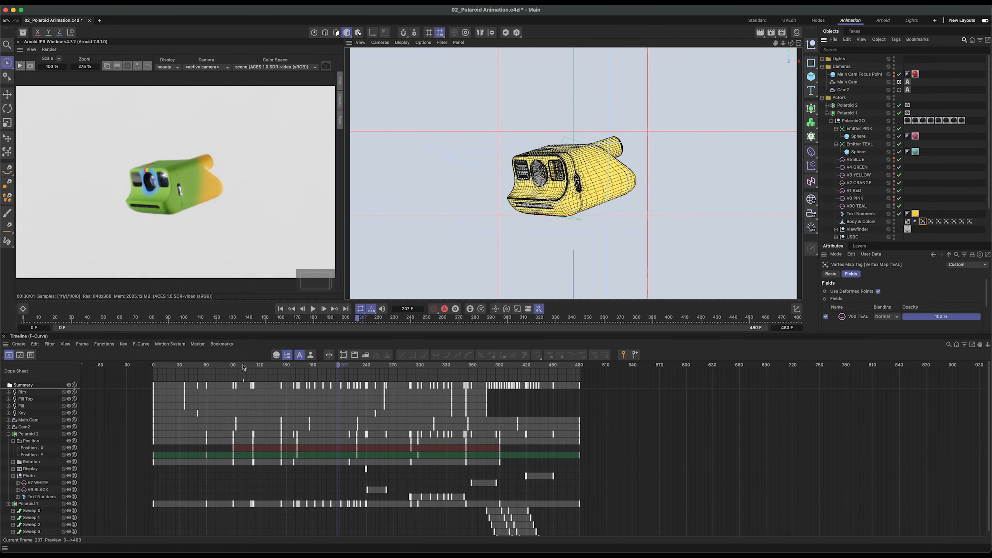
# Scrub around frame 97 to examine how the teal vertex map spreads over the camera body.
pyautogui.moveTo(238, 366); pyautogui.dragTo(240, 368)
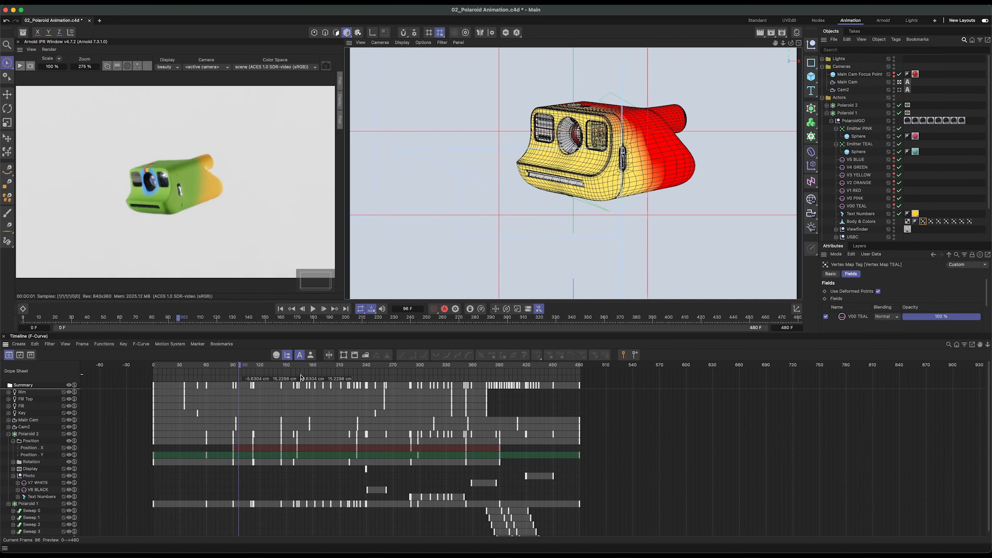
pyautogui.moveTo(241, 365)
pyautogui.mouseDown()
pyautogui.moveTo(250, 367)
pyautogui.moveTo(233, 367)
pyautogui.moveTo(242, 370)
pyautogui.mouseUp()
pyautogui.moveTo(313, 366); pyautogui.dragTo(239, 376)
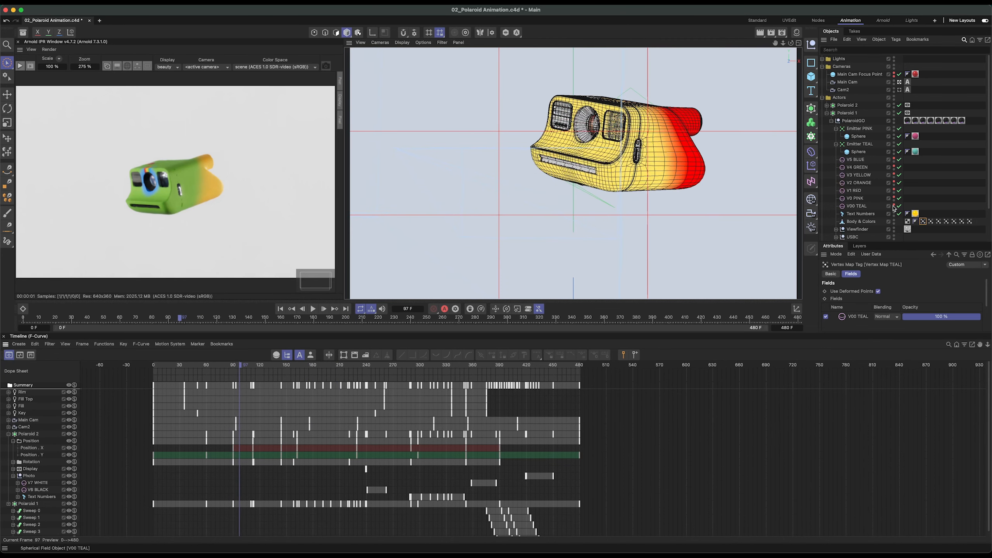
# Select the V00 TEAL spherical field and examine its animated size around frame 96 with the Arnold preview running.
pyautogui.click(862, 207)
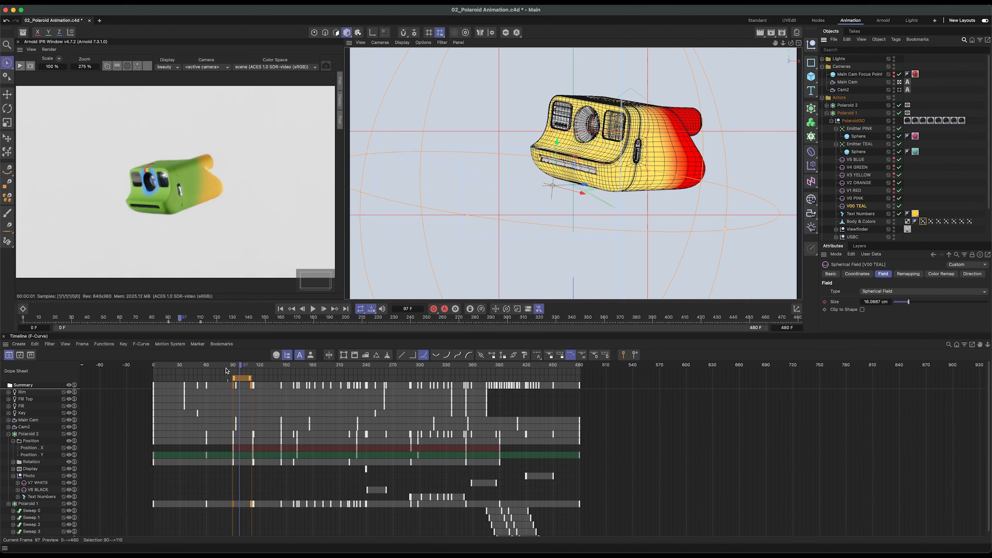
pyautogui.moveTo(227, 371); pyautogui.dragTo(240, 370)
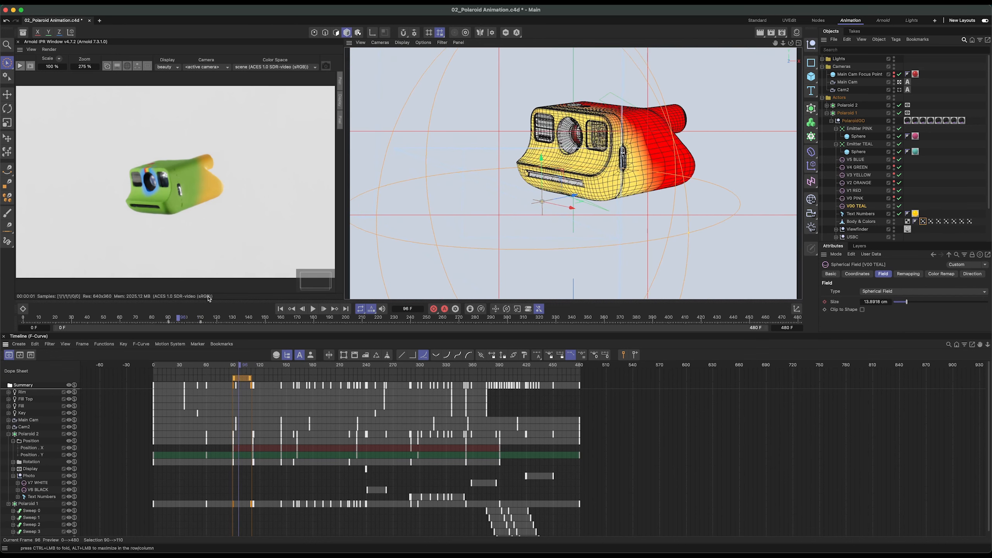
pyautogui.click(20, 66)
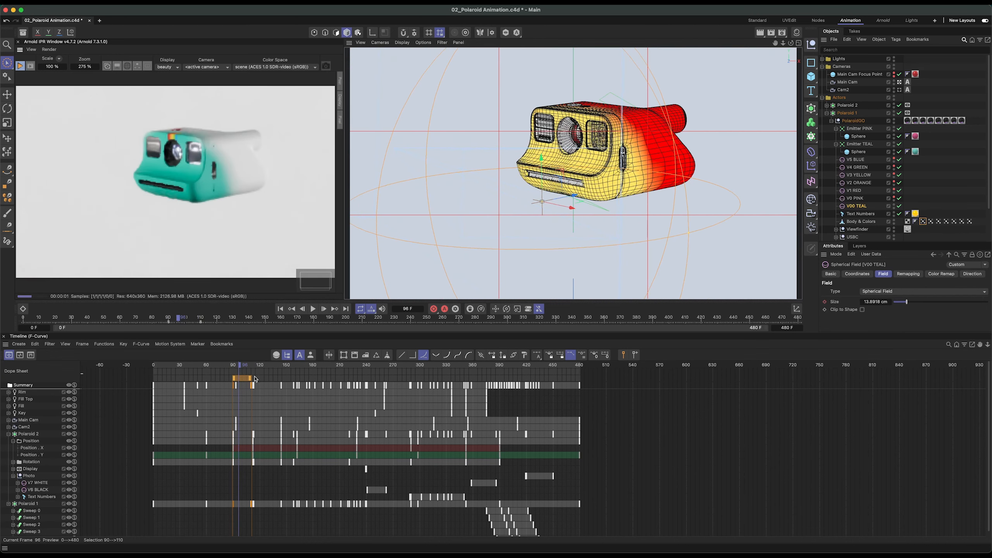
pyautogui.moveTo(241, 366); pyautogui.dragTo(244, 371)
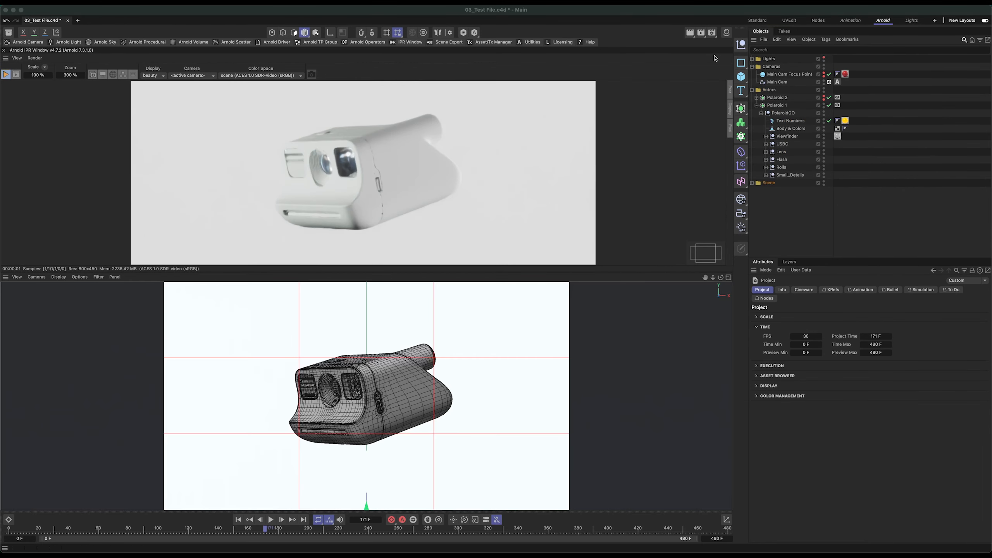
# In 03_Test File.c4d, show the material list and apply the Pol WHITE material to the PolaroidGO null.
pyautogui.click(727, 33)
pyautogui.moveTo(733, 367); pyautogui.dragTo(737, 490)
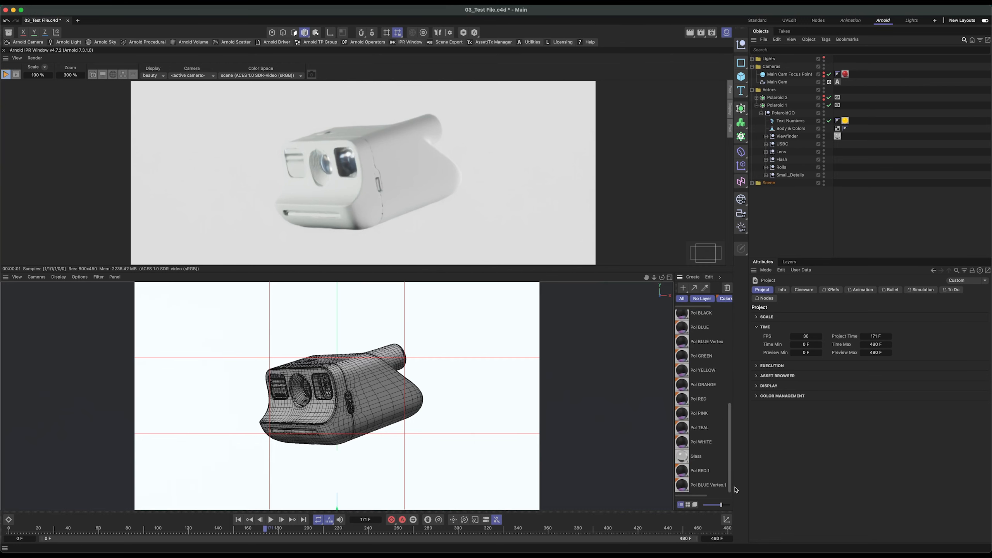
pyautogui.moveTo(793, 117); pyautogui.dragTo(785, 113)
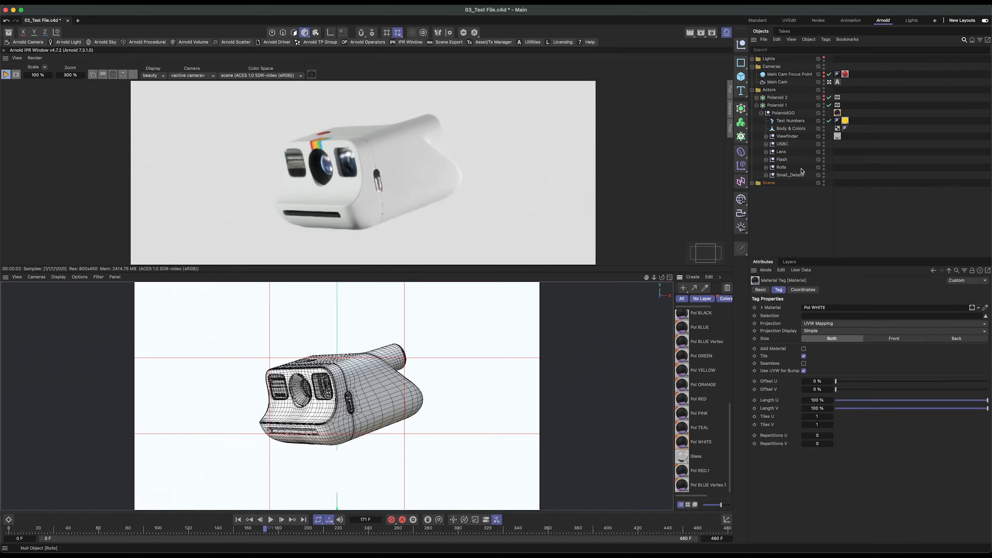
# Add a vertex map tag to the Body & Colors object and name it Vertex Map RED.
pyautogui.click(797, 129)
pyautogui.rightClick(797, 129)
pyautogui.moveTo(859, 210)
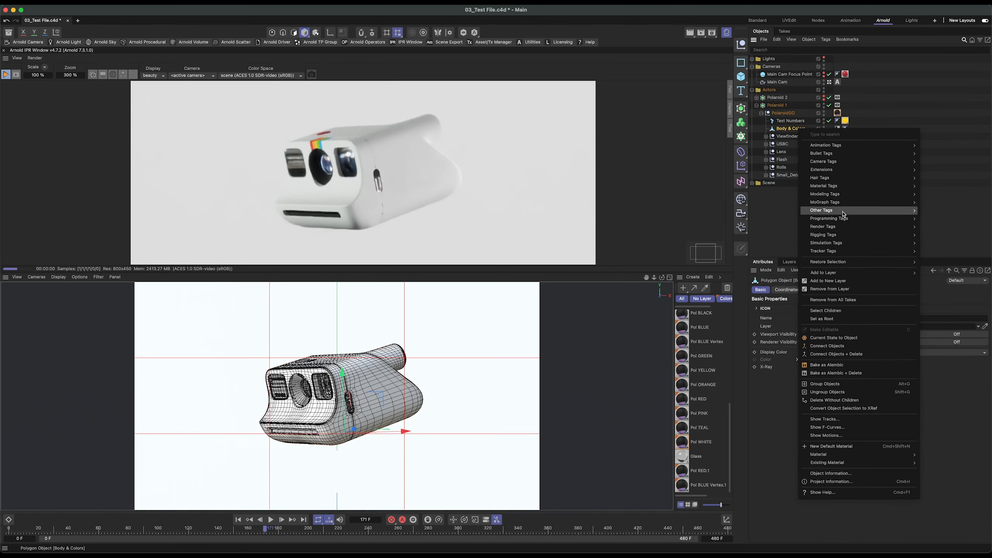
pyautogui.click(945, 288)
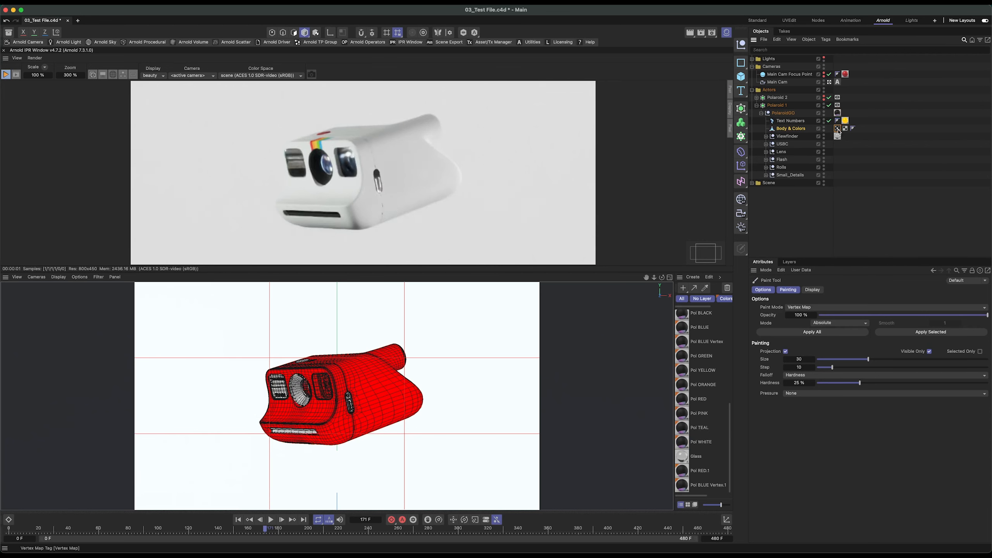
pyautogui.click(834, 311)
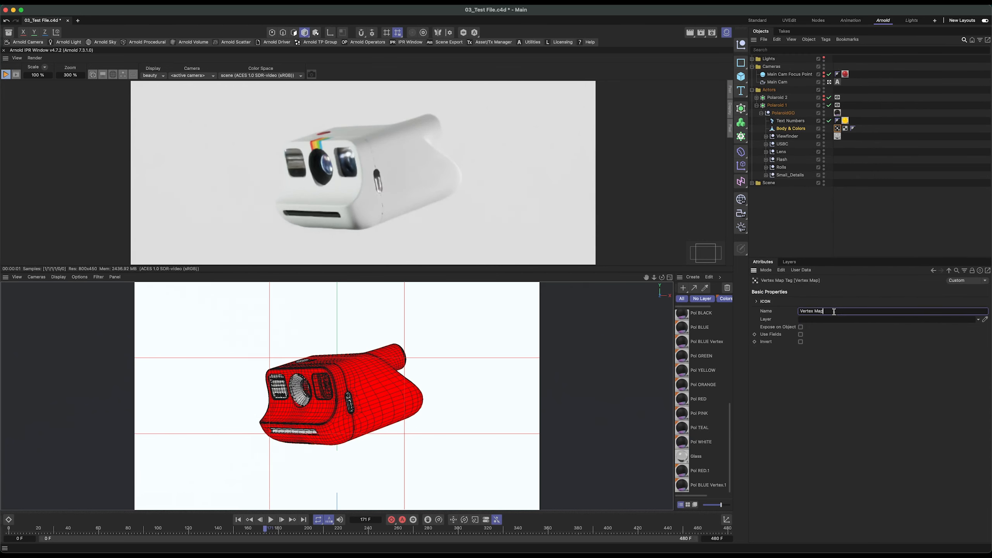
pyautogui.write('RED')
pyautogui.press('Return')
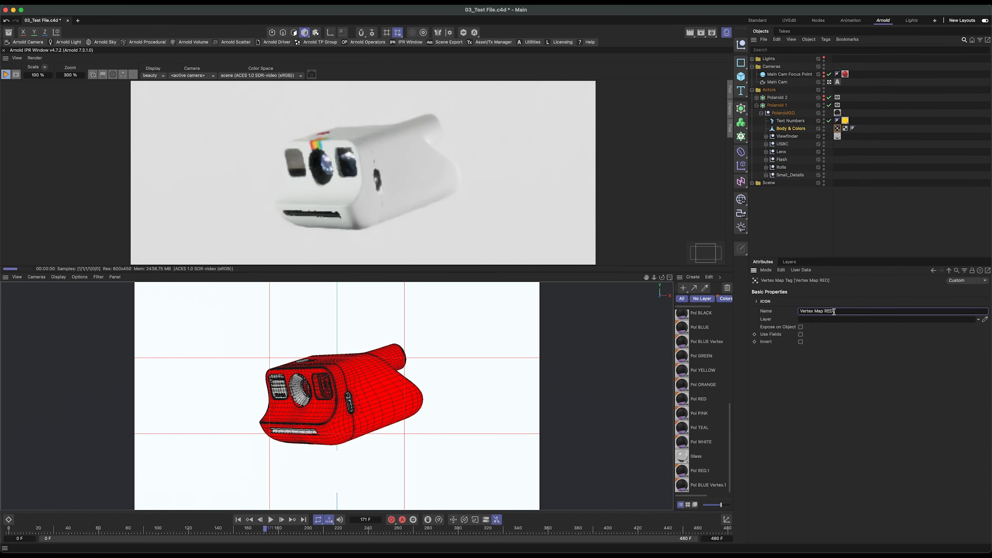
# Enable fields on the Vertex Map RED tag and replace the Freeze layer with a Spherical Field.
pyautogui.click(837, 129)
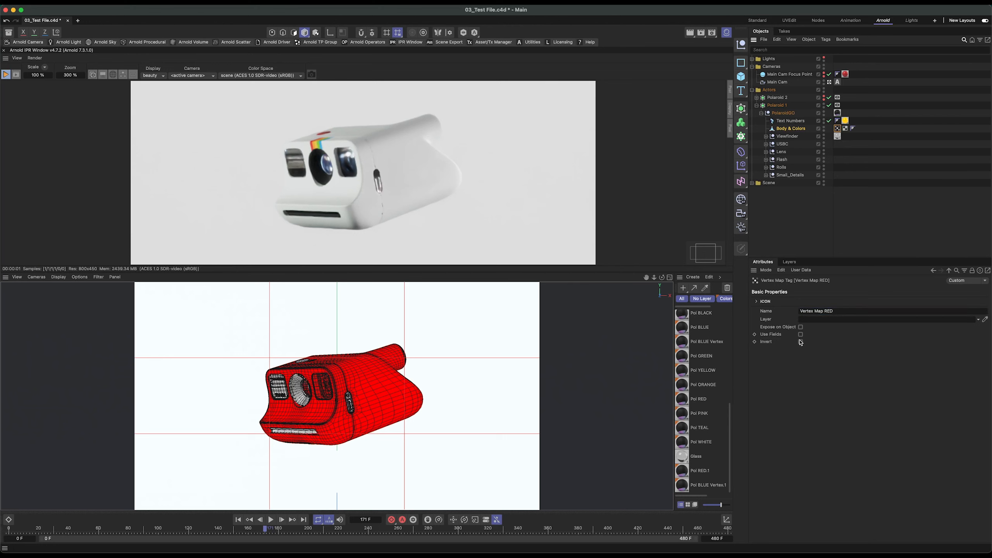
pyautogui.click(800, 335)
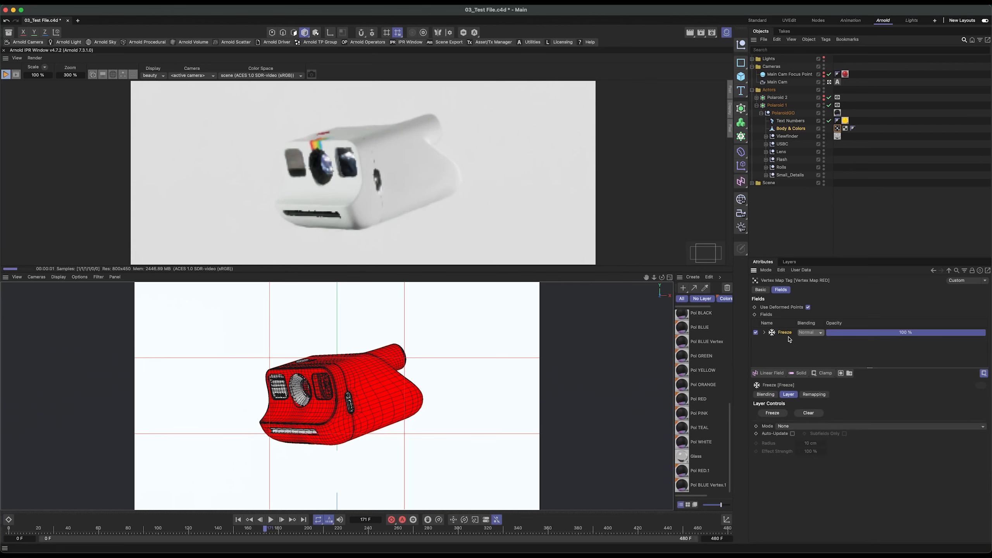
pyautogui.press('Delete')
pyautogui.click(779, 373)
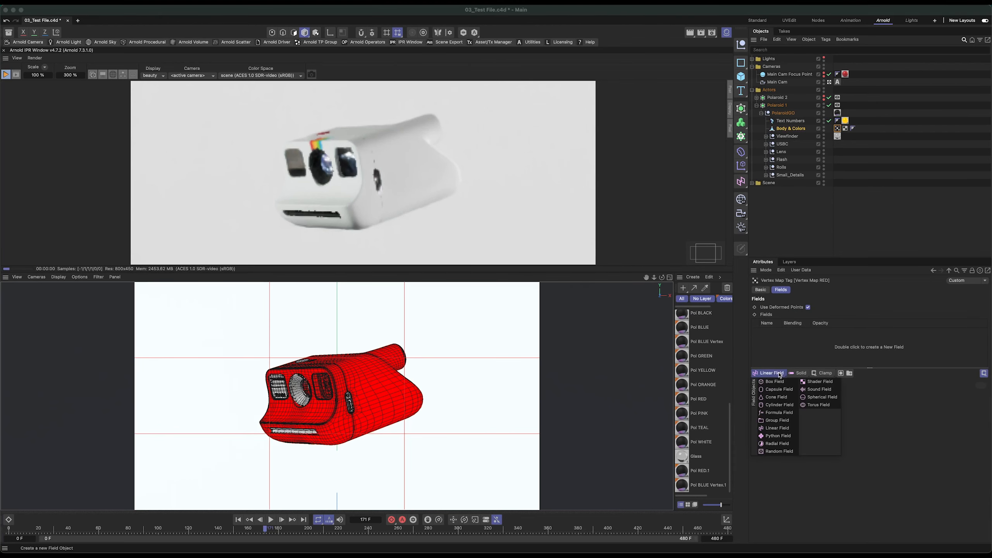
pyautogui.click(809, 398)
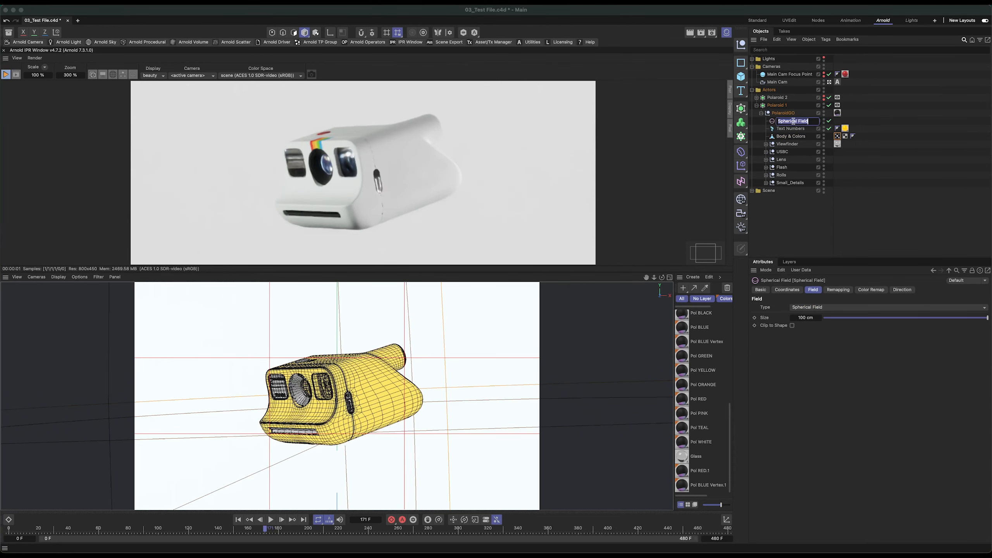
# Name the spherical field RED and reduce its size to 5 cm.
pyautogui.middleClick(550, 364)
pyautogui.scroll(-8, 549, 364)
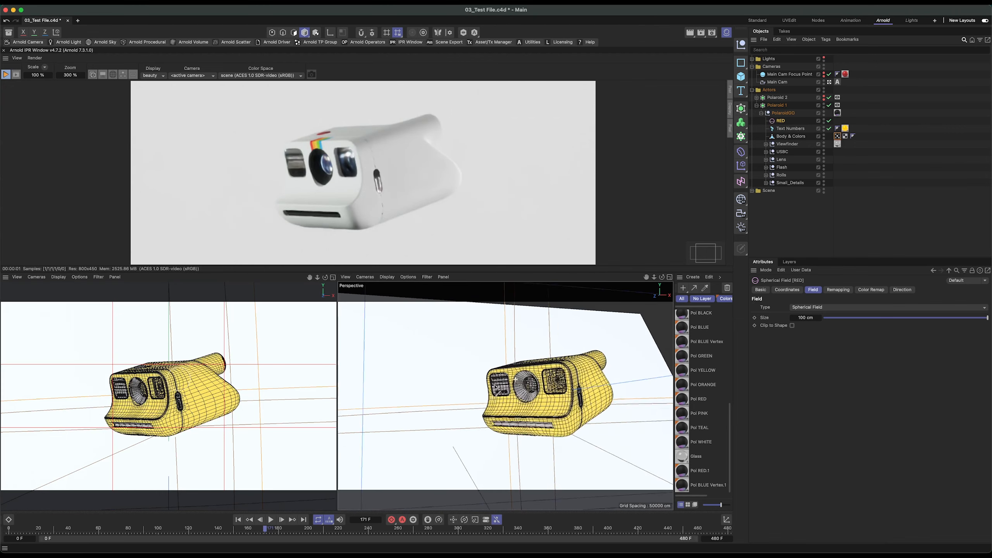
pyautogui.keyDown('alt'); pyautogui.moveTo(549, 364); pyautogui.dragTo(520, 378); pyautogui.keyUp('alt')
pyautogui.moveTo(829, 318); pyautogui.dragTo(829, 319)
pyautogui.click(330, 415)
pyautogui.middleClick(329, 415)
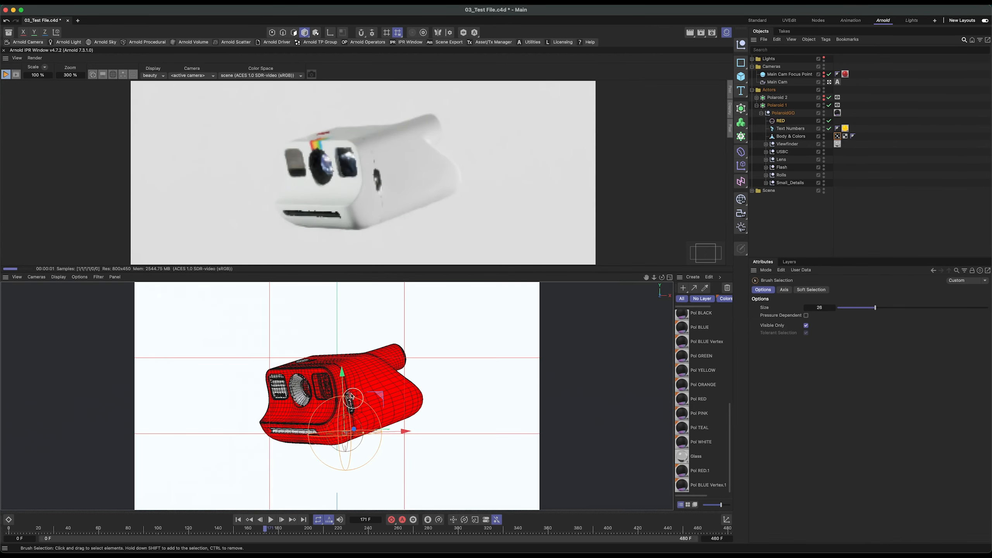
# Move the RED field up and over to the front of the camera body.
pyautogui.moveTo(341, 395); pyautogui.dragTo(339, 343)
pyautogui.middleClick(362, 382)
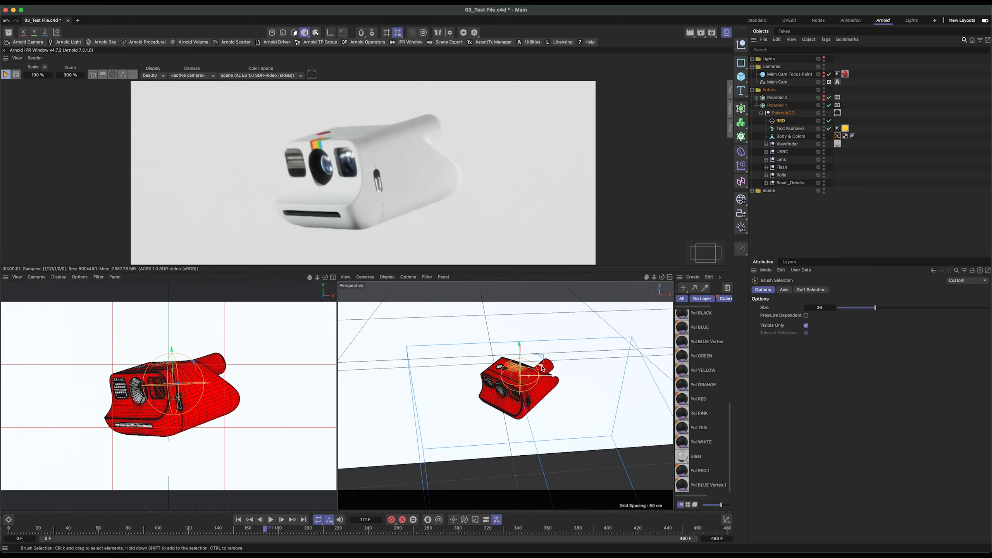
pyautogui.moveTo(536, 381); pyautogui.dragTo(521, 385)
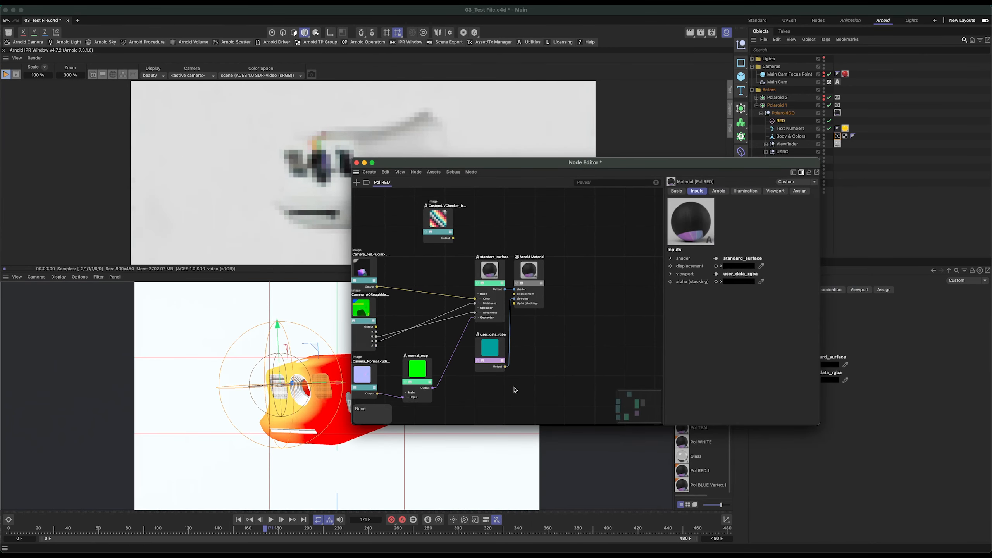
# Add a Vertex Map node to the Pol RED material and connect its output to the alpha (stacking) input.
pyautogui.hotkey('shift', 'c')
pyautogui.write('verte')
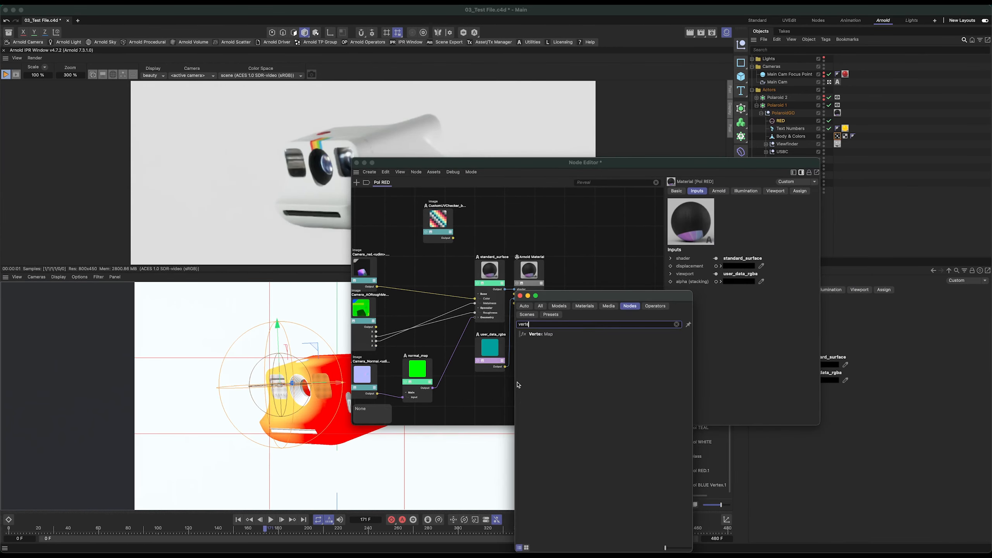
pyautogui.doubleClick(547, 335)
pyautogui.moveTo(529, 383); pyautogui.dragTo(499, 407)
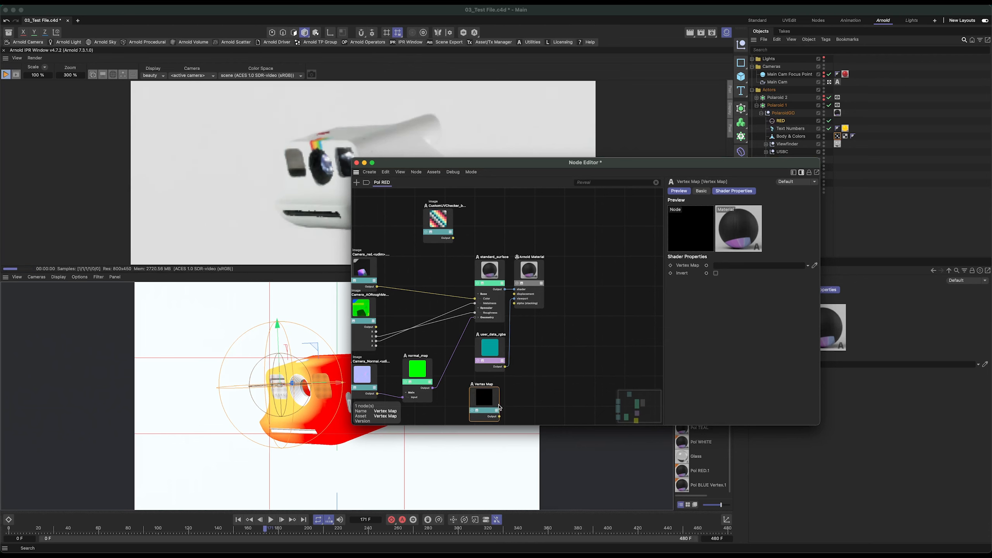
pyautogui.moveTo(519, 324); pyautogui.dragTo(534, 318)
pyautogui.press('super+s')
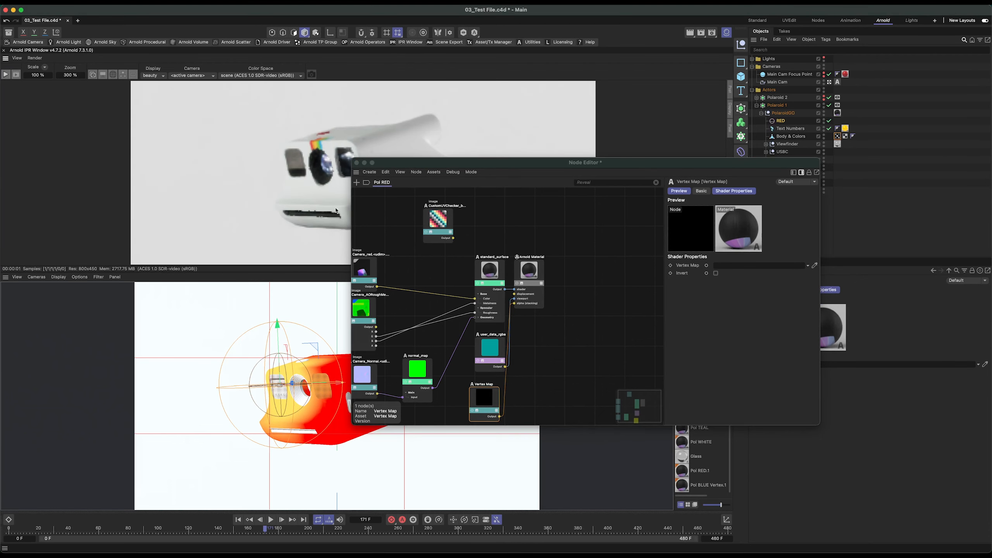
# Assign the Vertex Map RED tag to the Vertex Map node and apply the Pol RED material to PolaroidGO.
pyautogui.moveTo(759, 158); pyautogui.dragTo(707, 134)
pyautogui.click(838, 144)
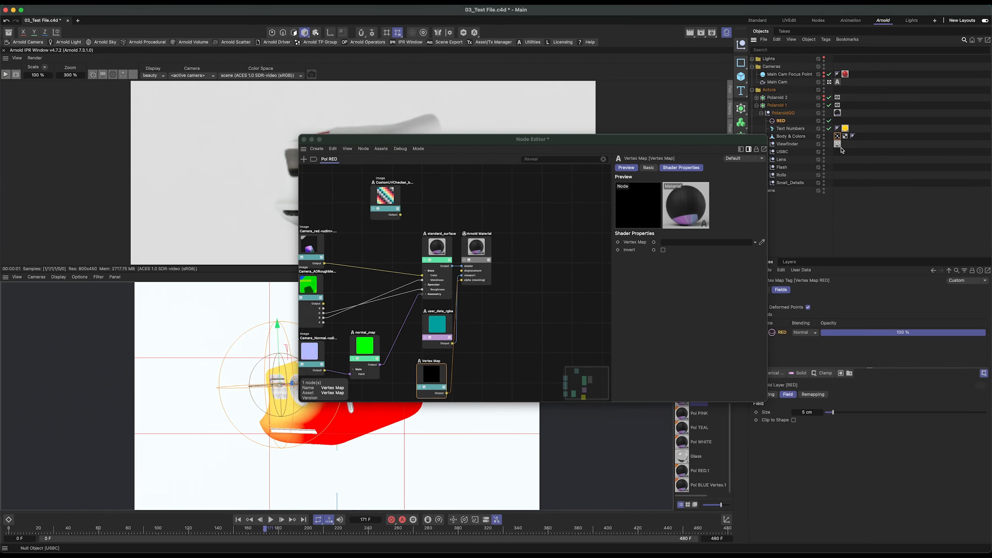
pyautogui.moveTo(821, 160); pyautogui.dragTo(684, 244)
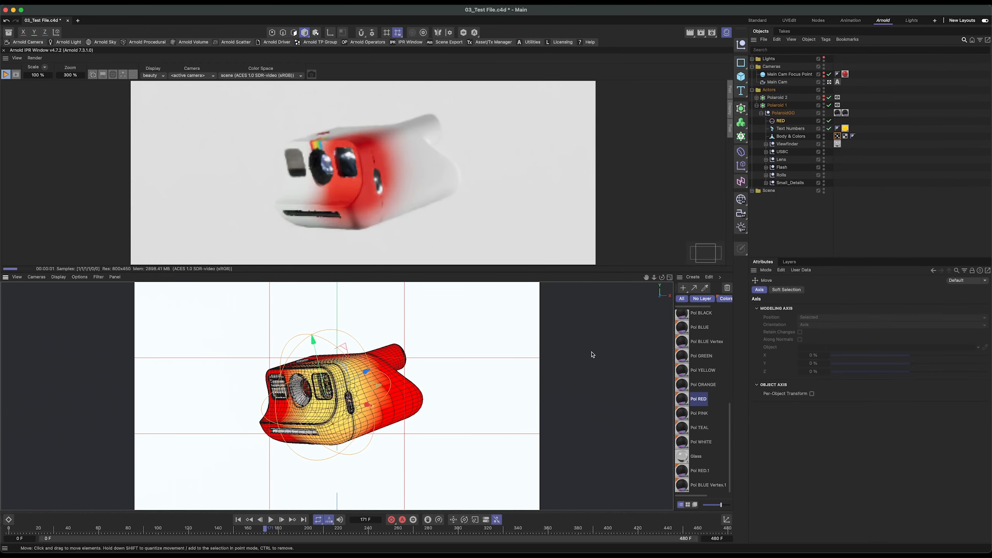
# Reposition the RED field near the camera's front and animate its size growing from 0 cm.
pyautogui.moveTo(359, 406); pyautogui.dragTo(355, 405)
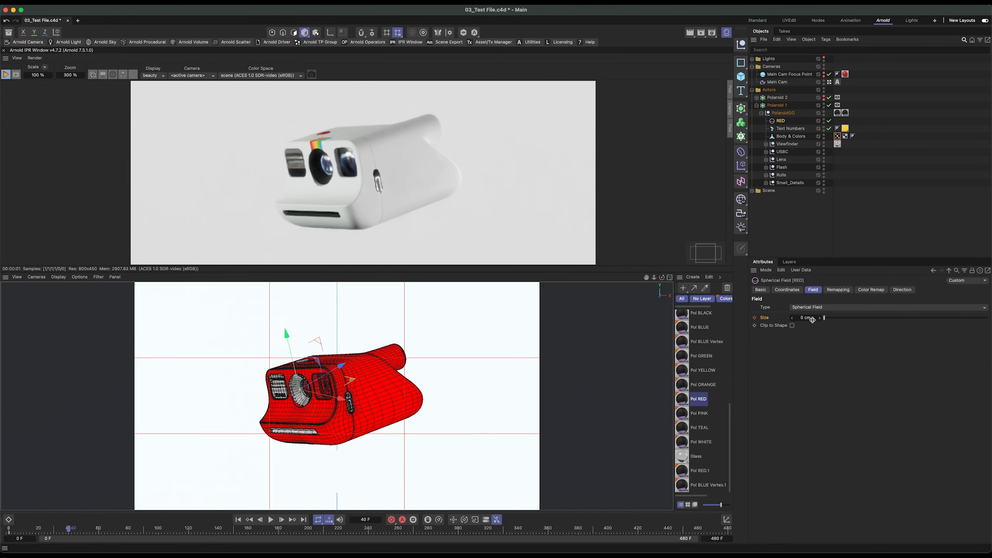
pyautogui.moveTo(814, 318); pyautogui.dragTo(817, 318)
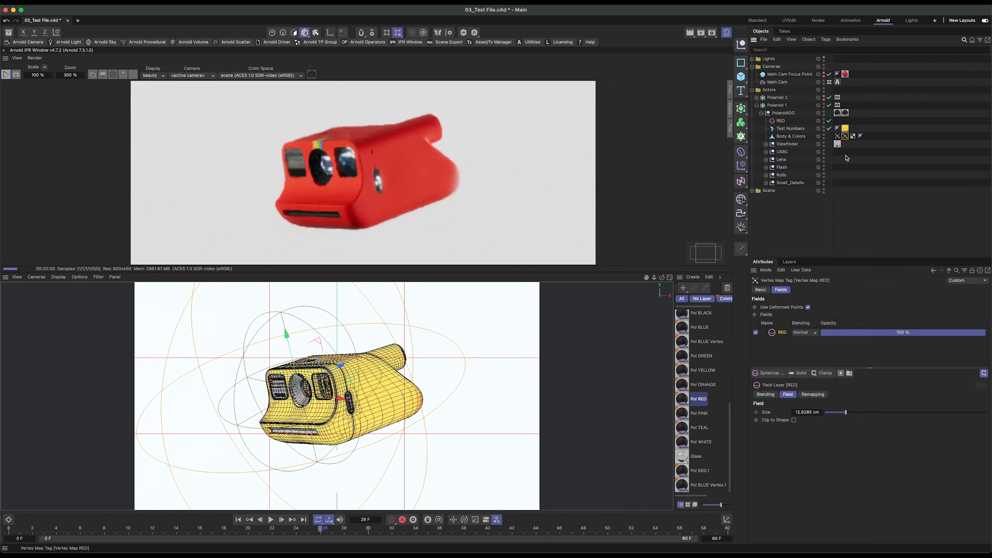
# Rename the duplicated vertex map tag as Vertex Map YELLOW and remove the RED field from its field list.
pyautogui.click(766, 290)
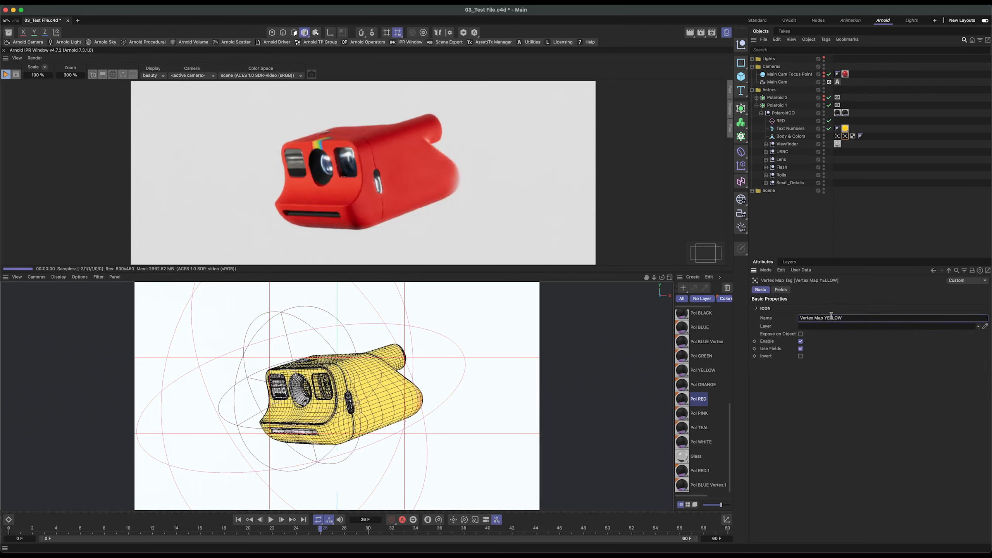
pyautogui.click(781, 290)
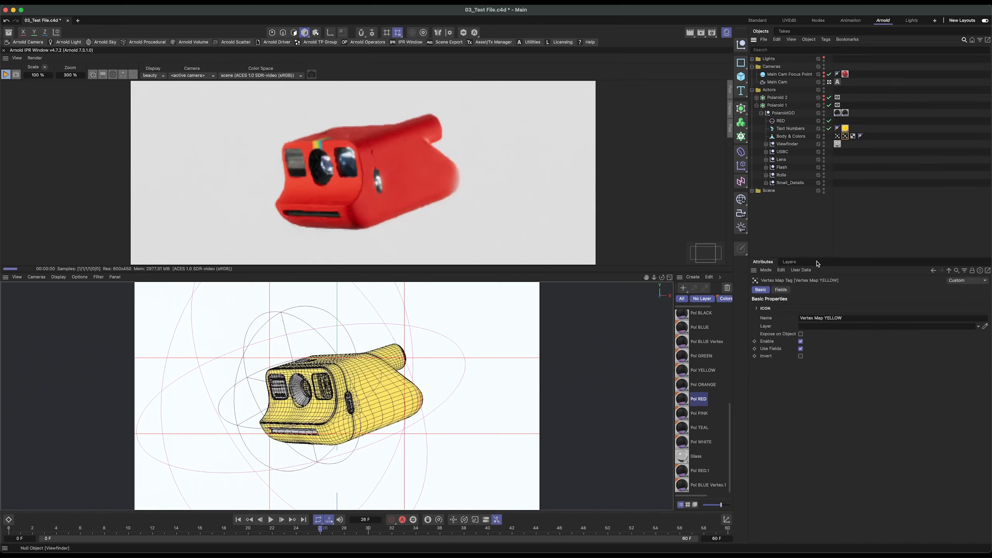
pyautogui.press('Delete')
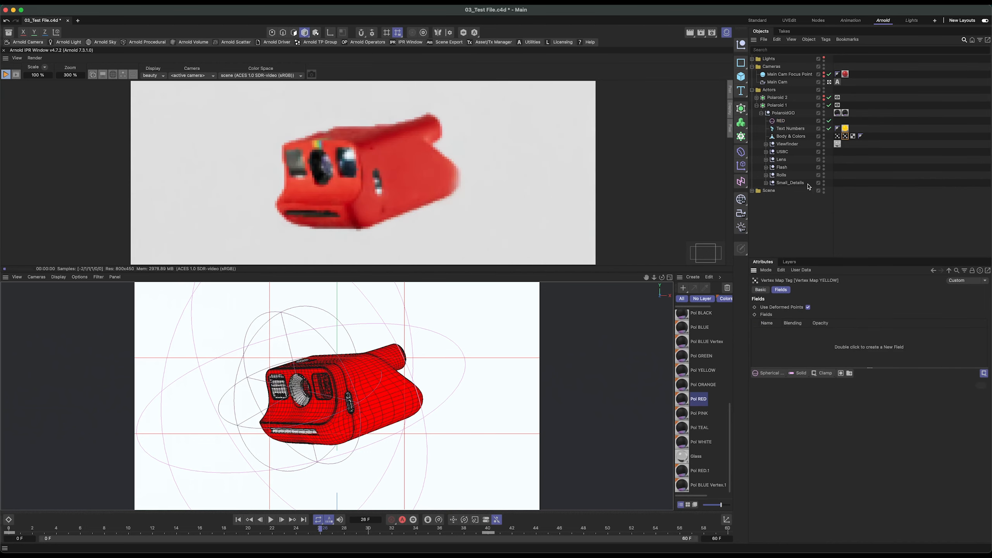
# Add a spherical field to the Vertex Map YELLOW tag, place it directly under PolaroidGO above RED, and name it Yellow 1.
pyautogui.click(776, 375)
pyautogui.click(820, 397)
pyautogui.moveTo(797, 144); pyautogui.dragTo(784, 118)
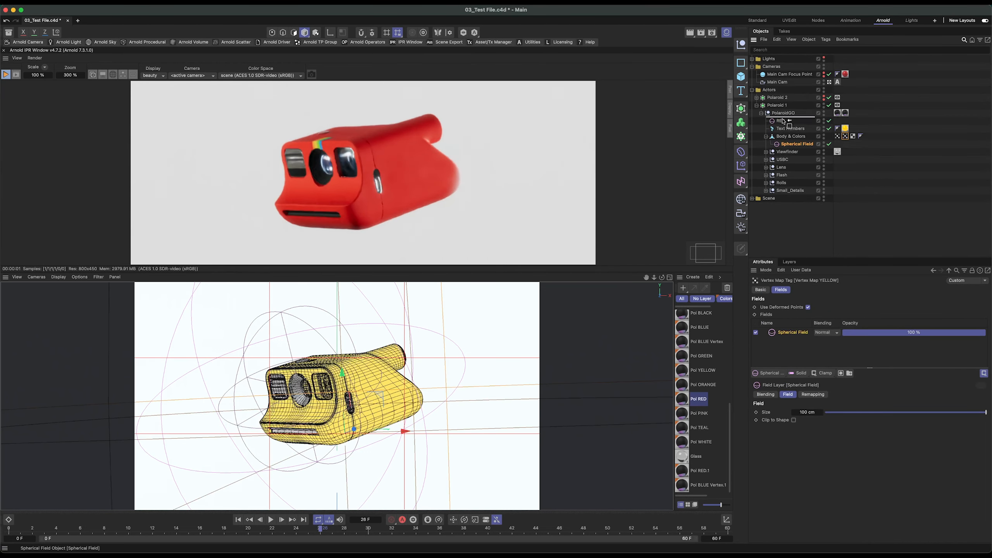
pyautogui.doubleClick(792, 120)
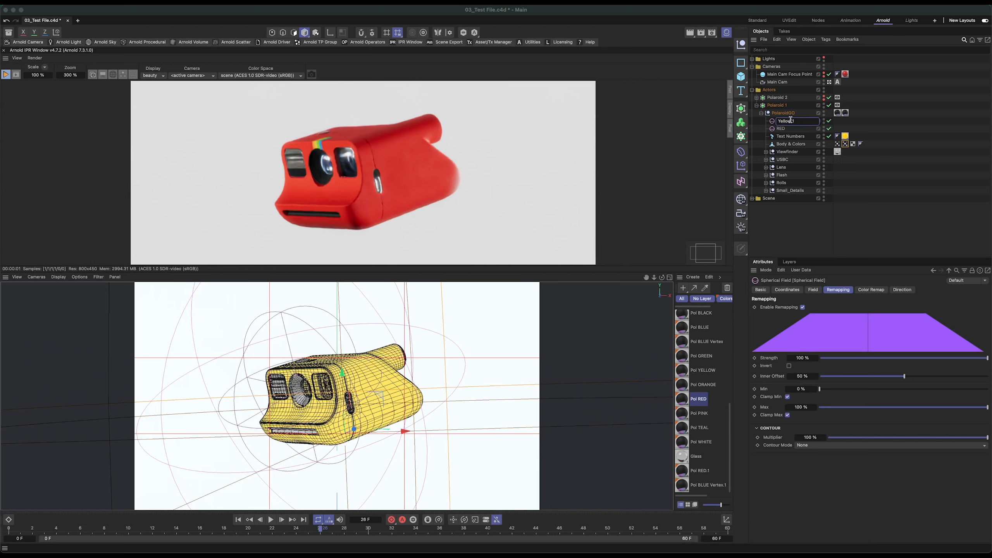
pyautogui.press('Return')
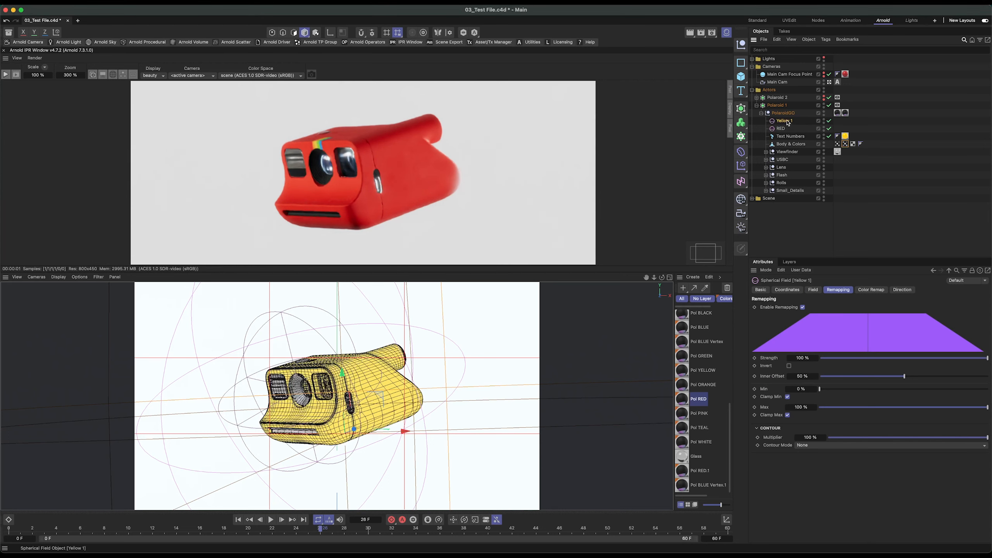
# Duplicate the Yellow 1 field and name the copy Yellow 2.
pyautogui.keyDown('ctrl'); pyautogui.moveTo(787, 121); pyautogui.dragTo(790, 118); pyautogui.keyUp('ctrl')
pyautogui.doubleClick(793, 121)
pyautogui.write('Yellow 2')
pyautogui.press('Return')
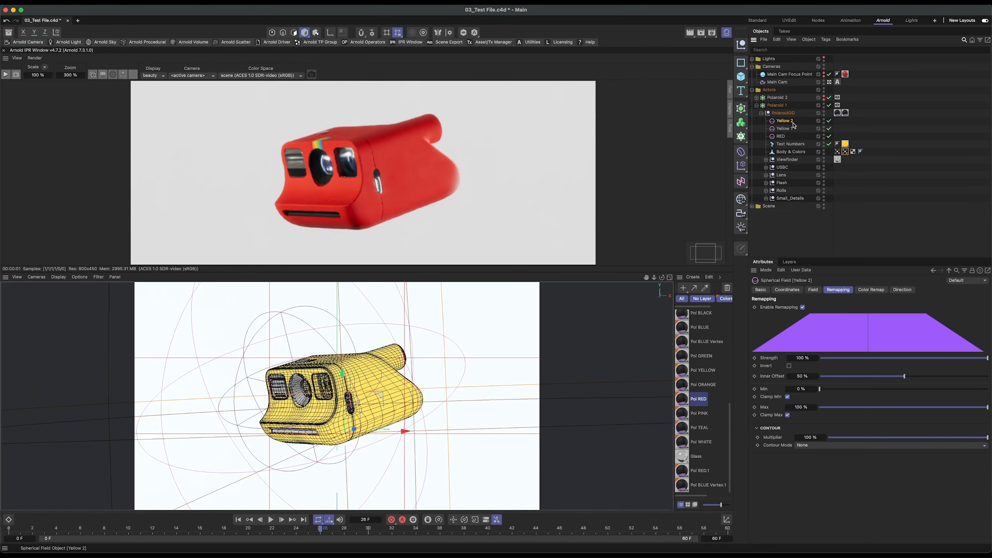
# Add the Yellow 2 field to the Vertex Map YELLOW tag alongside Yellow 1 and set its blending to Add.
pyautogui.click(845, 153)
pyautogui.click(808, 344)
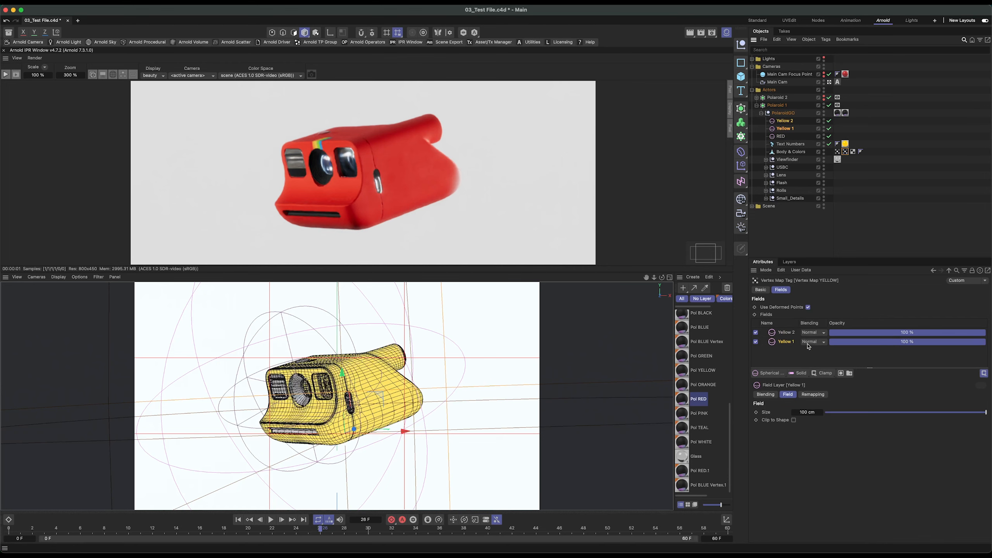
pyautogui.click(810, 331)
pyautogui.click(810, 395)
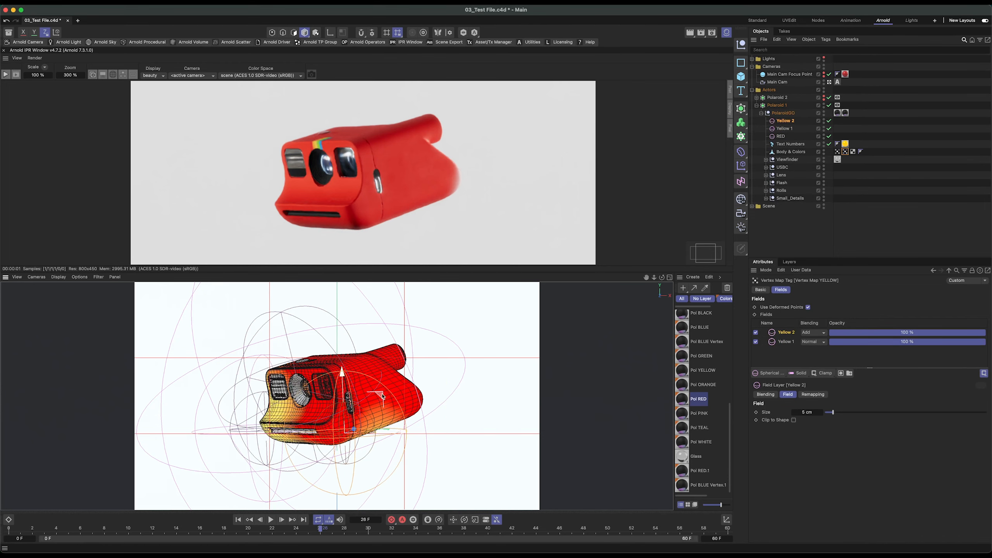
# Move the Yellow 2 field to the rear end of the camera body and check the placement in the perspective view.
pyautogui.moveTo(394, 439); pyautogui.dragTo(474, 413)
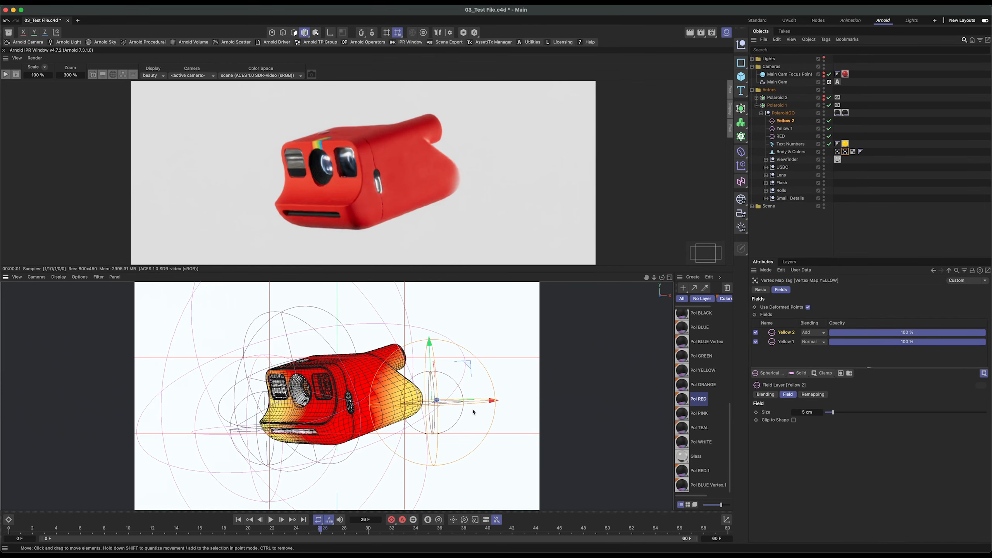
pyautogui.middleClick(474, 412)
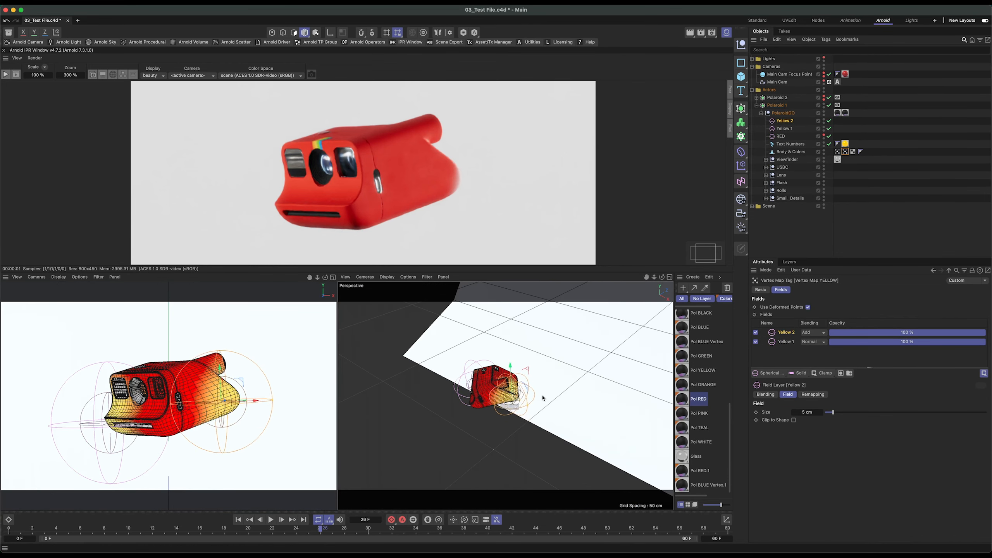
# Add a Vertex Map node to the Pol YELLOW material and assign the Vertex Map YELLOW tag to it.
pyautogui.write('vertex')
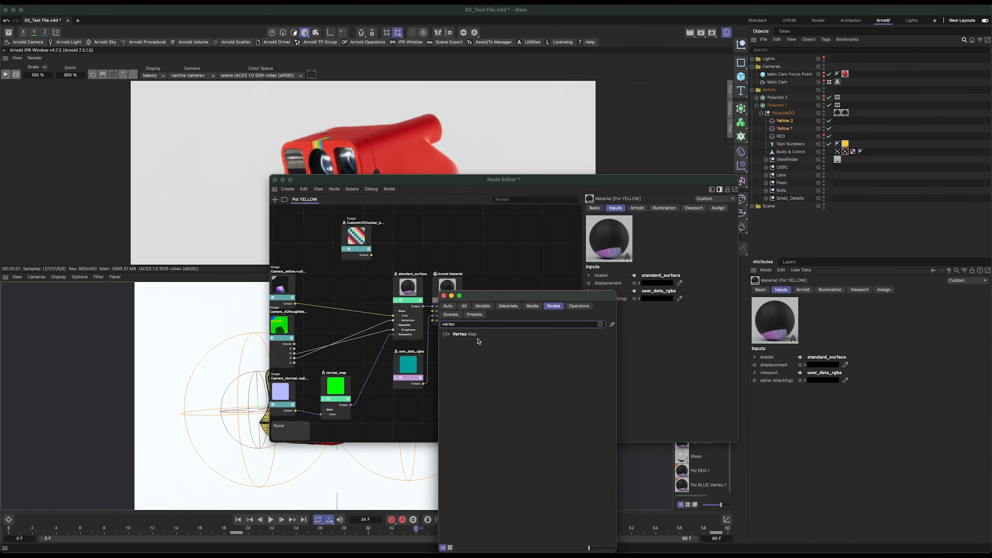
pyautogui.click(469, 334)
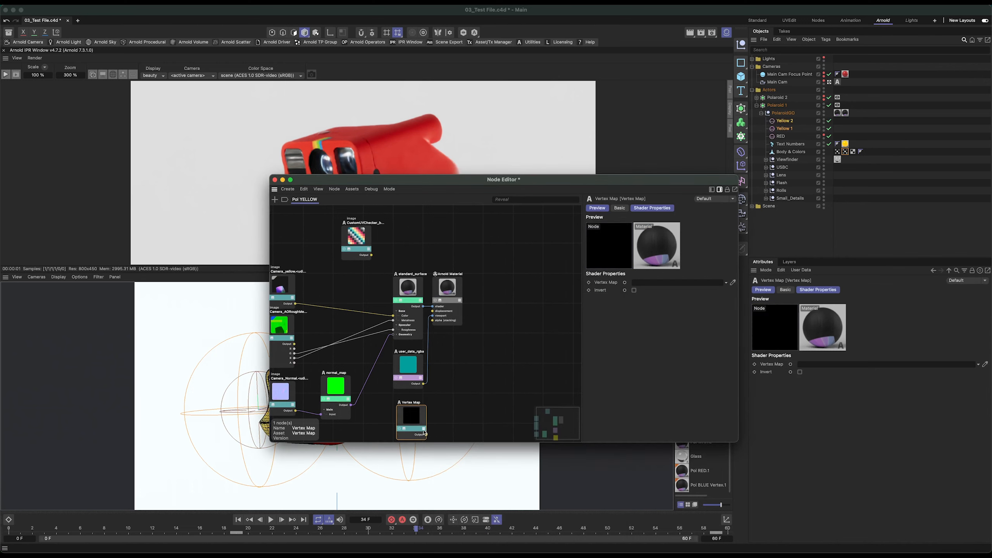
pyautogui.moveTo(416, 416); pyautogui.dragTo(414, 408)
pyautogui.moveTo(844, 152); pyautogui.dragTo(498, 391)
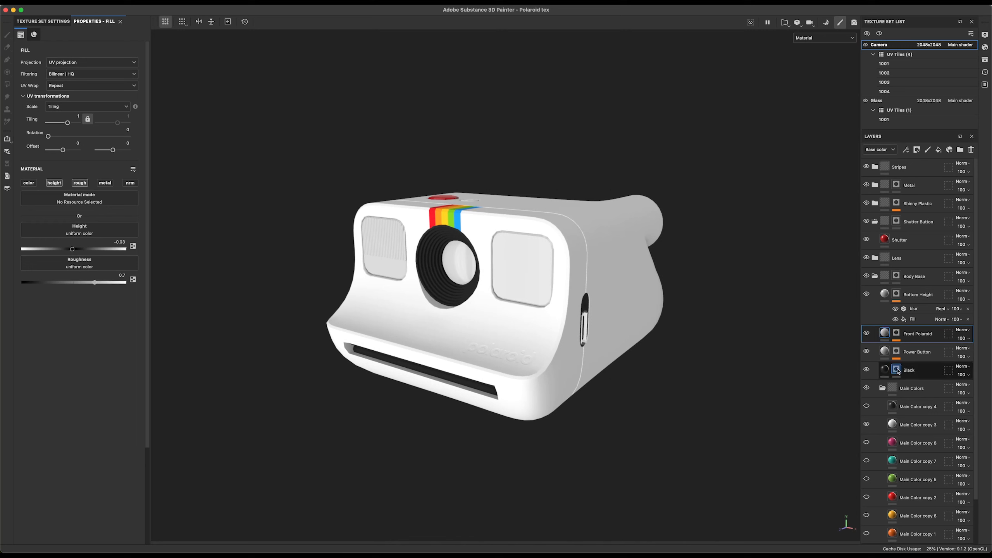
# In Substance 3D Painter, hide the white main color layer and show the blue, orange, yellow and red ones.
pyautogui.scroll(-3, 885, 415)
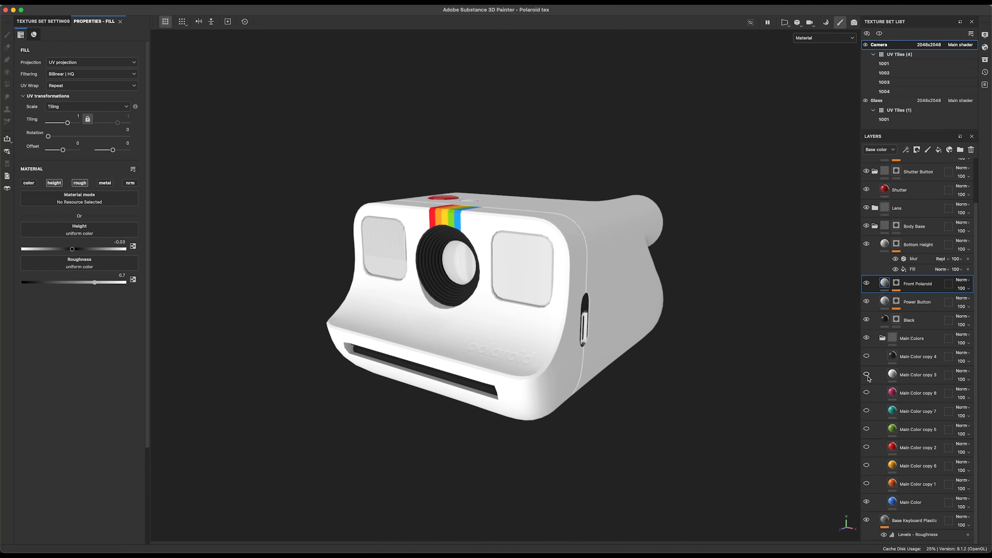
pyautogui.click(867, 375)
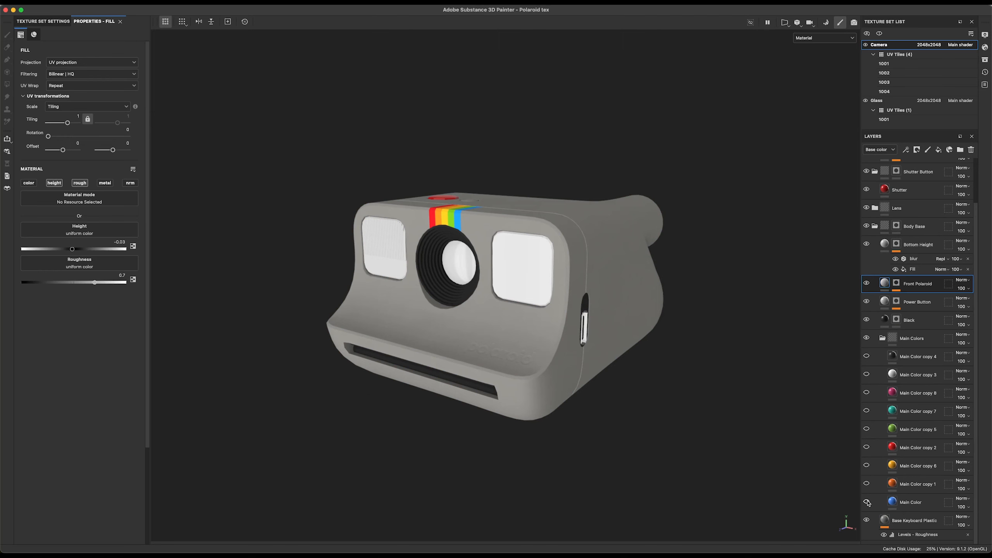
pyautogui.click(866, 465)
pyautogui.click(867, 447)
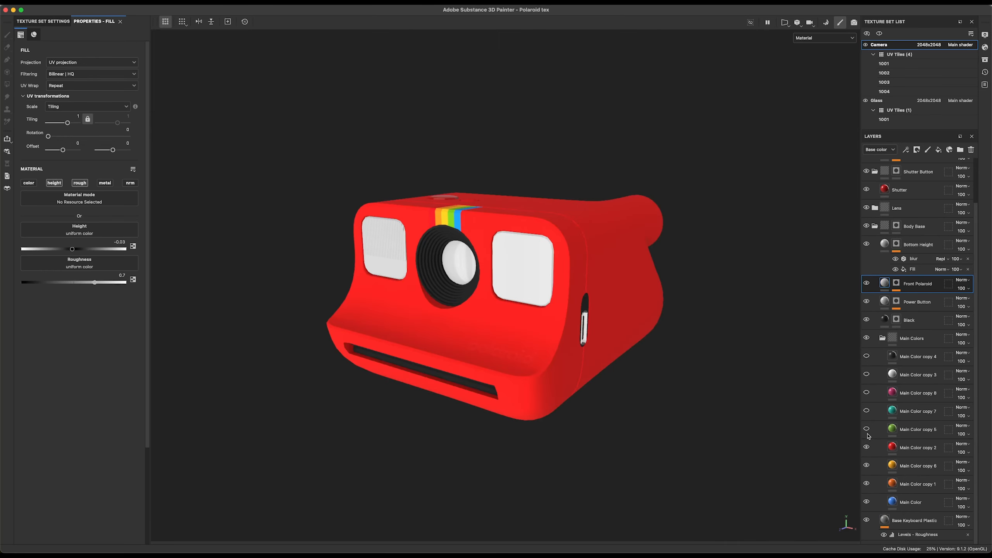
# Show the green, teal and pink main color layers, with the 3D and 2D views side by side.
pyautogui.click(867, 429)
pyautogui.click(867, 412)
pyautogui.press('F1')
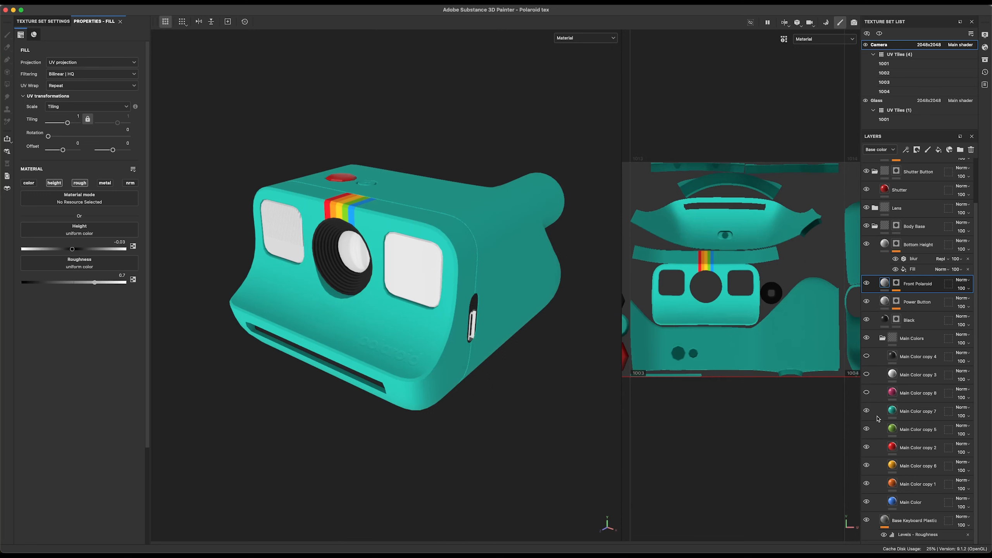
pyautogui.click(867, 393)
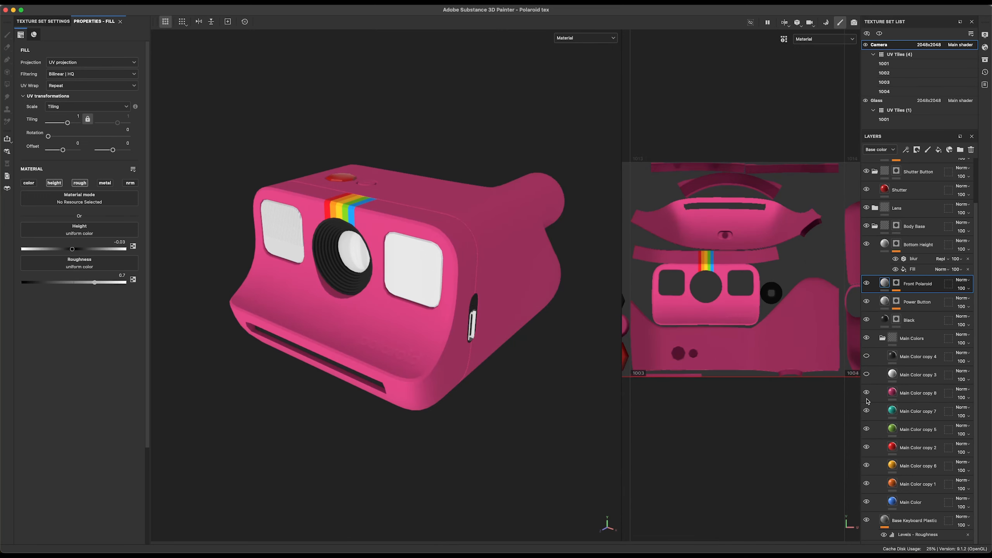
# Examine the camera model under rotated lighting and in the Base color channel, and return to the Material view.
pyautogui.keyDown('alt'); pyautogui.moveTo(450, 354); pyautogui.dragTo(488, 348); pyautogui.keyUp('alt')
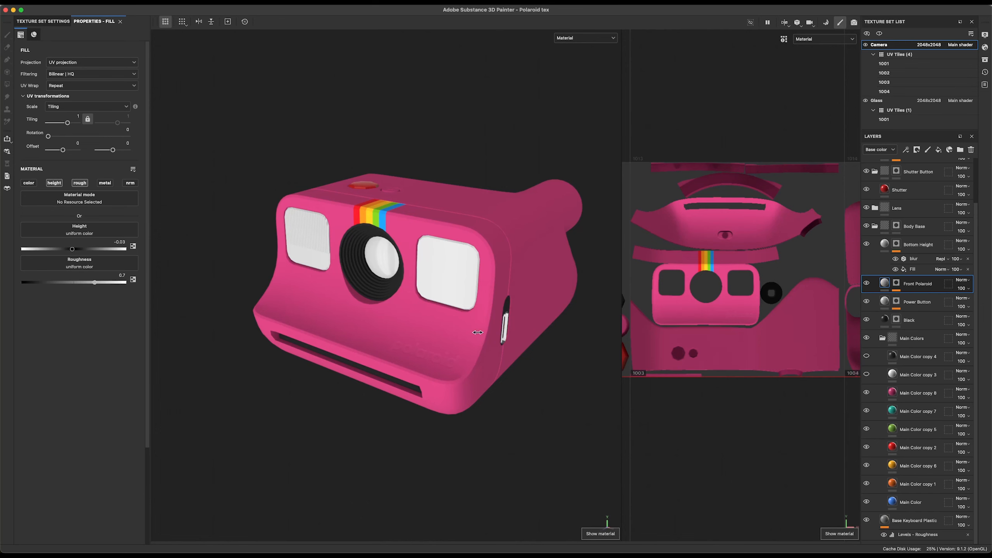
pyautogui.keyDown('shift'); pyautogui.moveTo(478, 332); pyautogui.dragTo(472, 339, button='right'); pyautogui.keyUp('shift')
pyautogui.press('c')
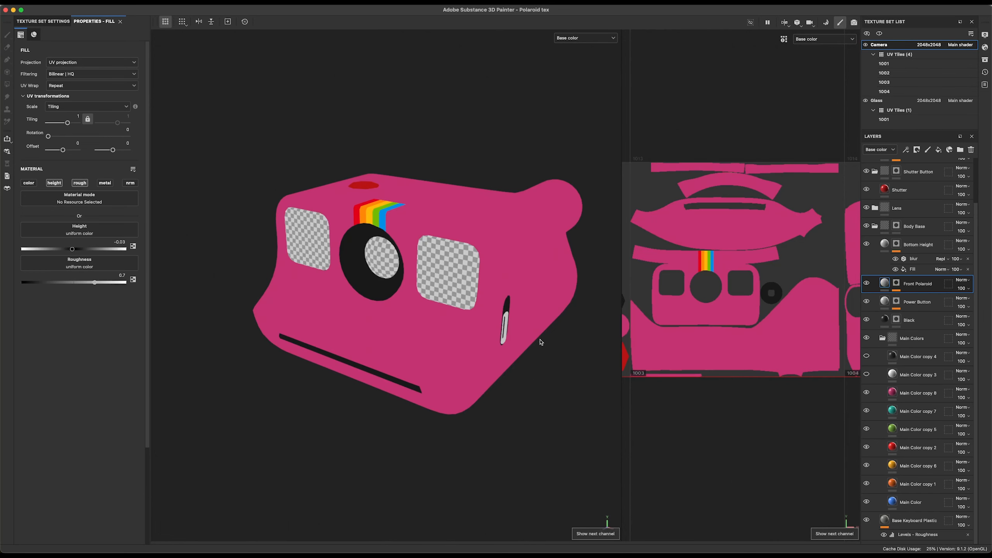
pyautogui.moveTo(472, 355)
pyautogui.keyDown('alt'); pyautogui.mouseDown()
pyautogui.moveTo(460, 283)
pyautogui.moveTo(472, 344)
pyautogui.mouseUp(); pyautogui.keyUp('alt')
pyautogui.press('m')
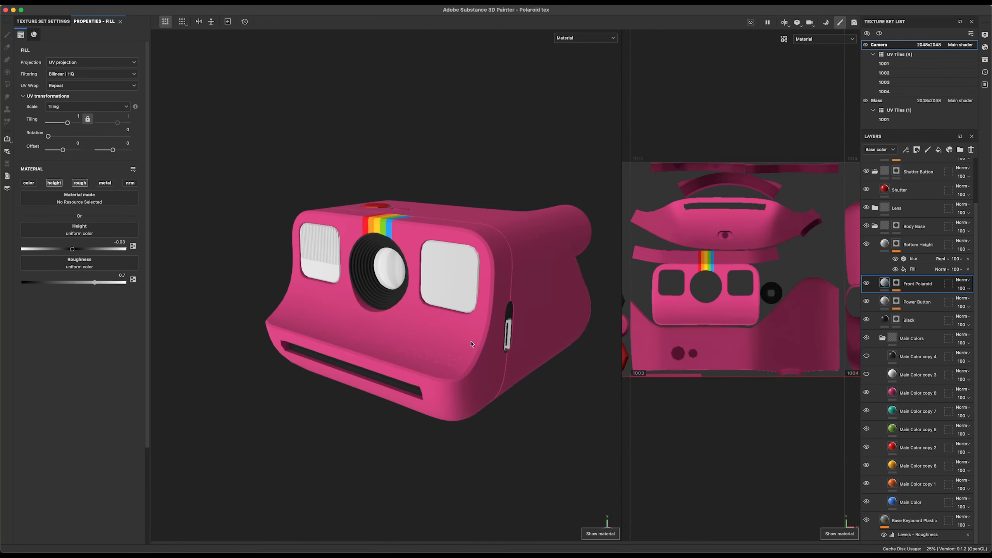
# Inspect the fill settings of the blue Main Color layer, and collapse and hide the Main Colors group.
pyautogui.click(895, 504)
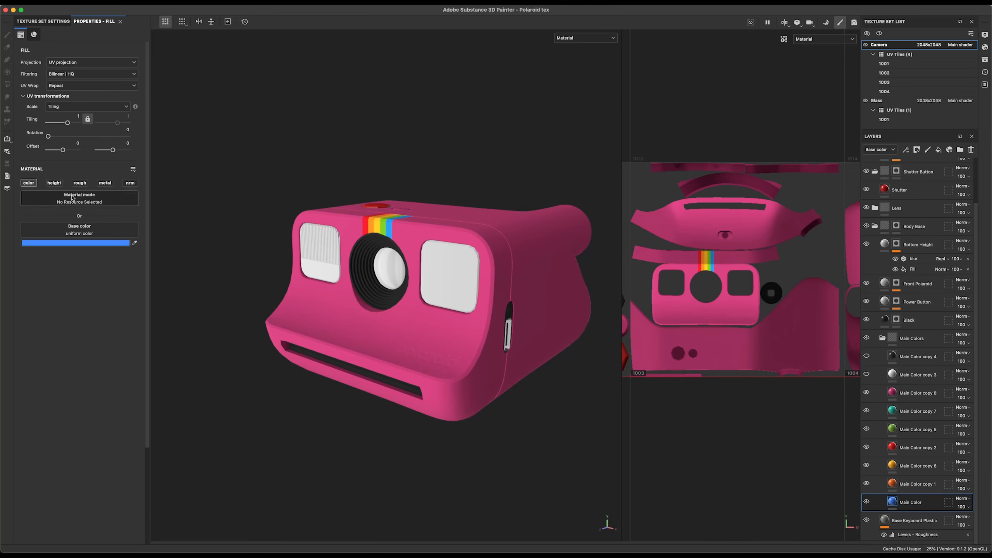
pyautogui.click(883, 339)
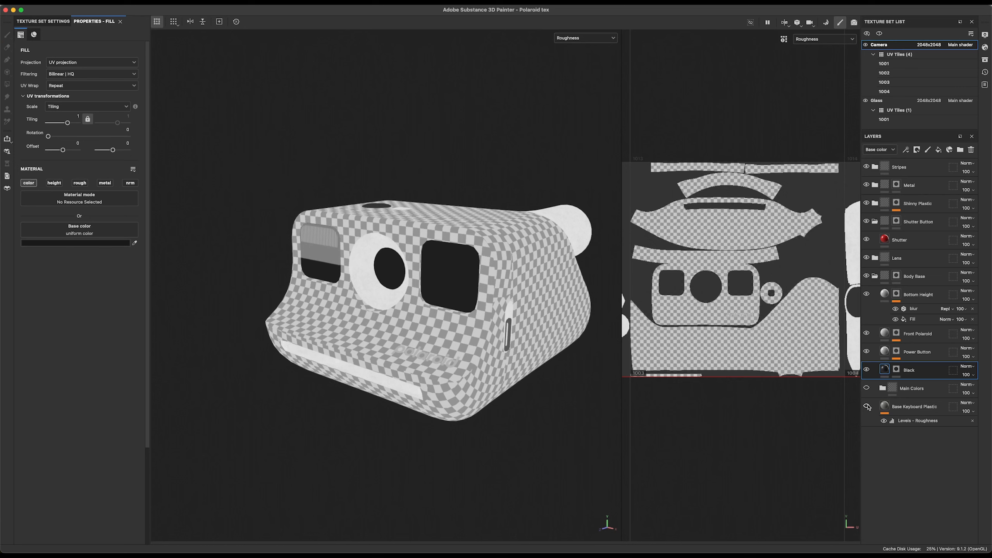
# Compare the Roughness channel with the Base Keyboard Plastic layer on and off, inspect that layer's textures, and return to the Material view.
pyautogui.click(868, 409)
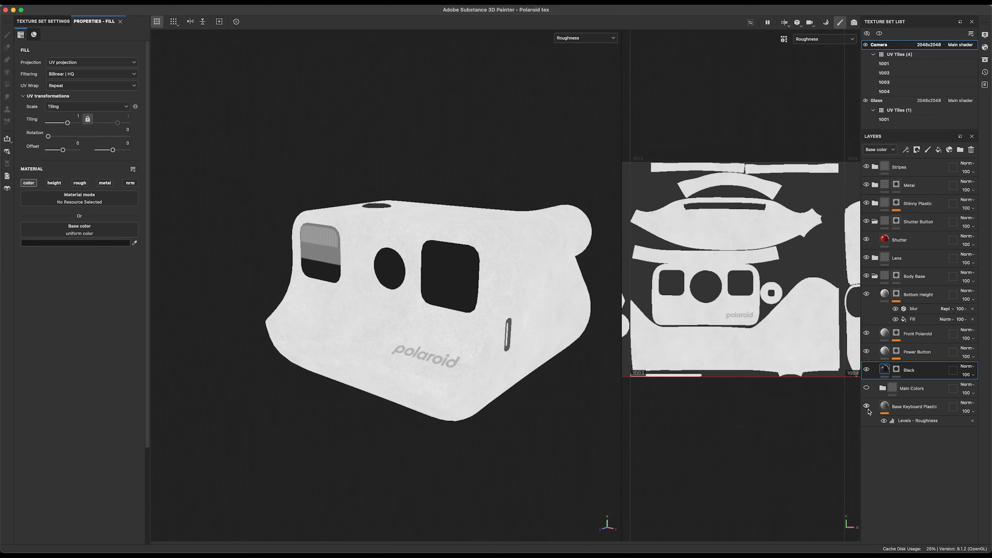
pyautogui.click(870, 413)
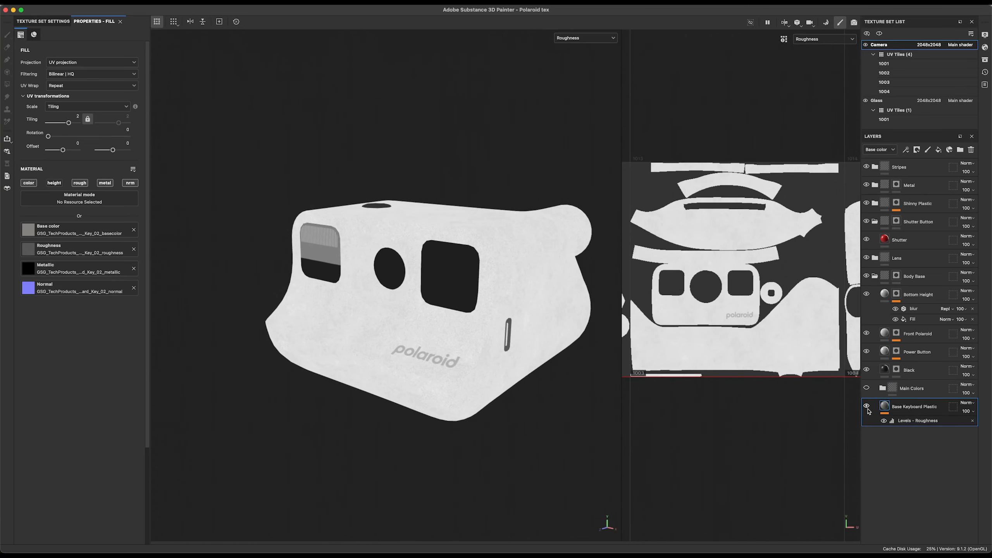
pyautogui.click(867, 408)
pyautogui.click(867, 409)
pyautogui.press('m')
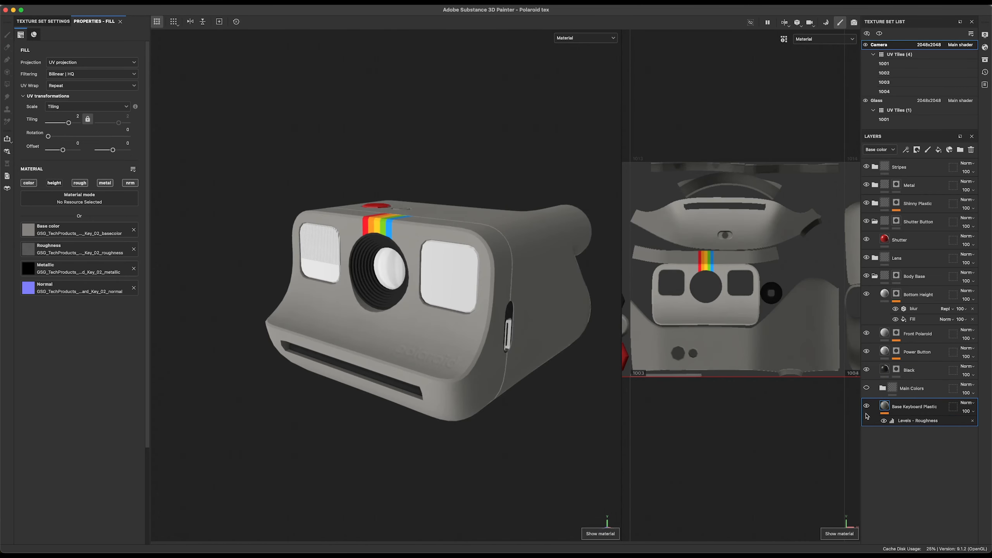